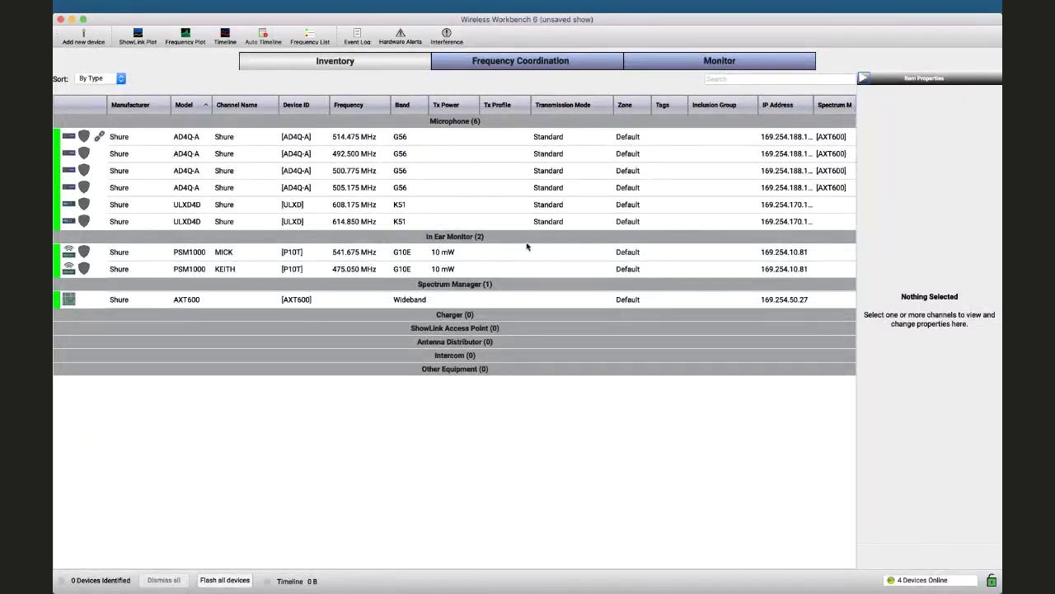
Hide the imported scan file Lagos_Exp_874_130518_ALL on.sdb2 from the frequency coordination plot
left_click(509, 65)
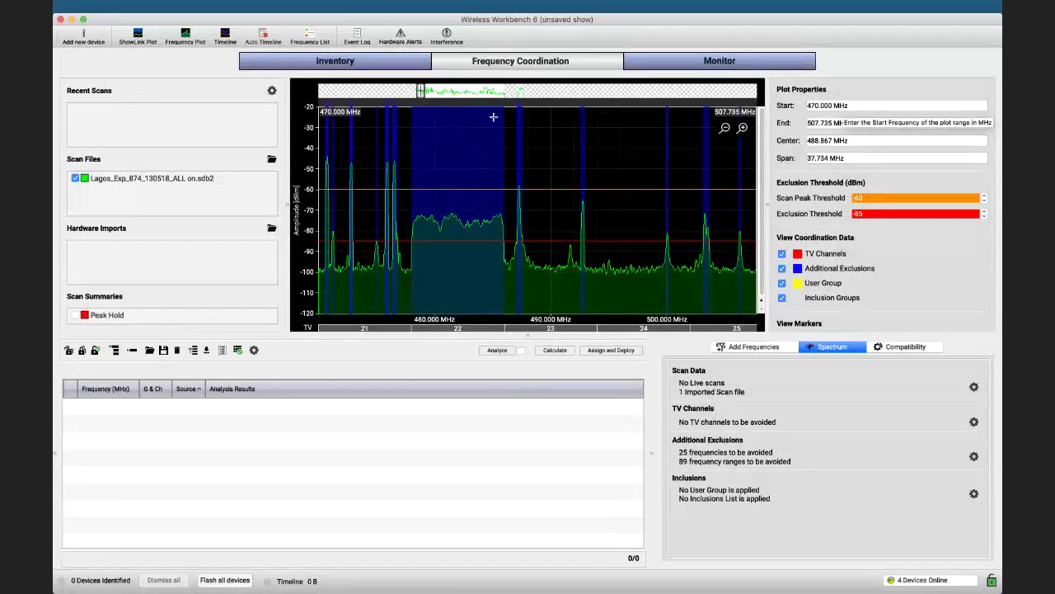
left_click(356, 63)
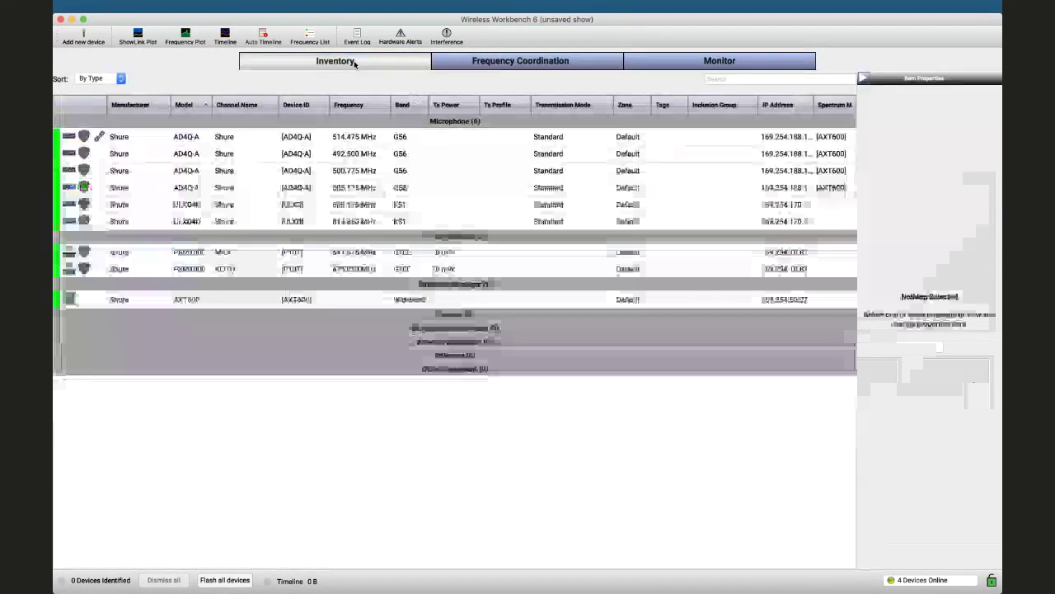
left_click(497, 65)
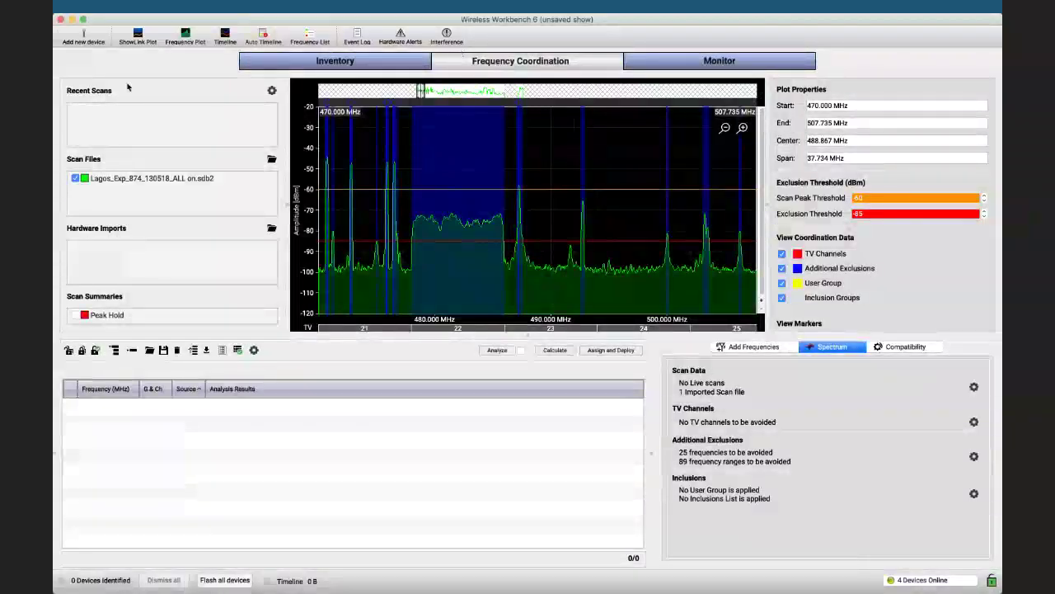
left_click(74, 178)
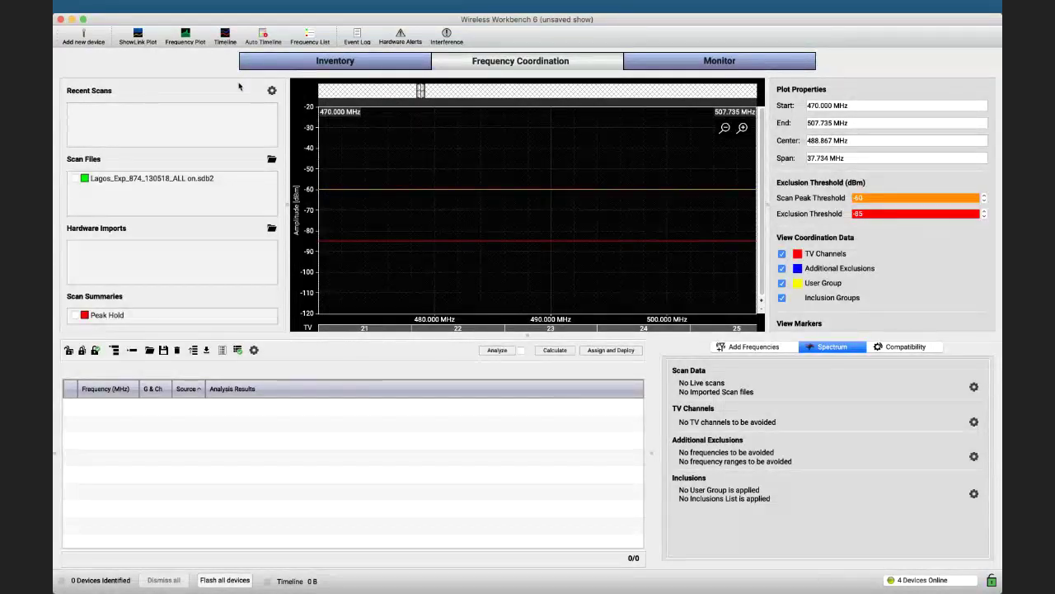
Run a live scan with only the AXT600 spectrum manager and close the live scan settings
left_click(272, 91)
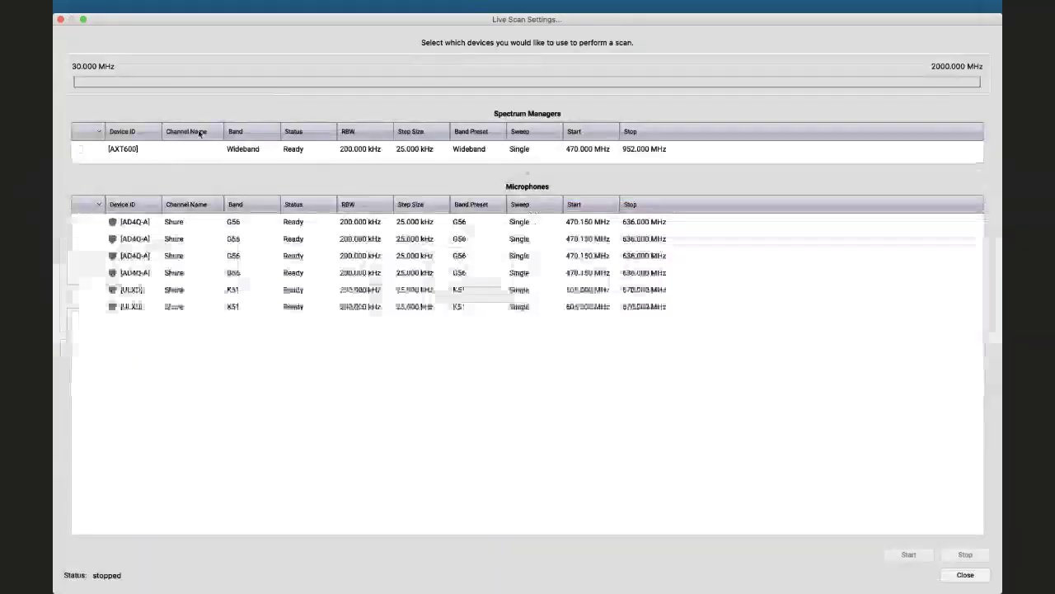
left_click(75, 149)
left_click(78, 149)
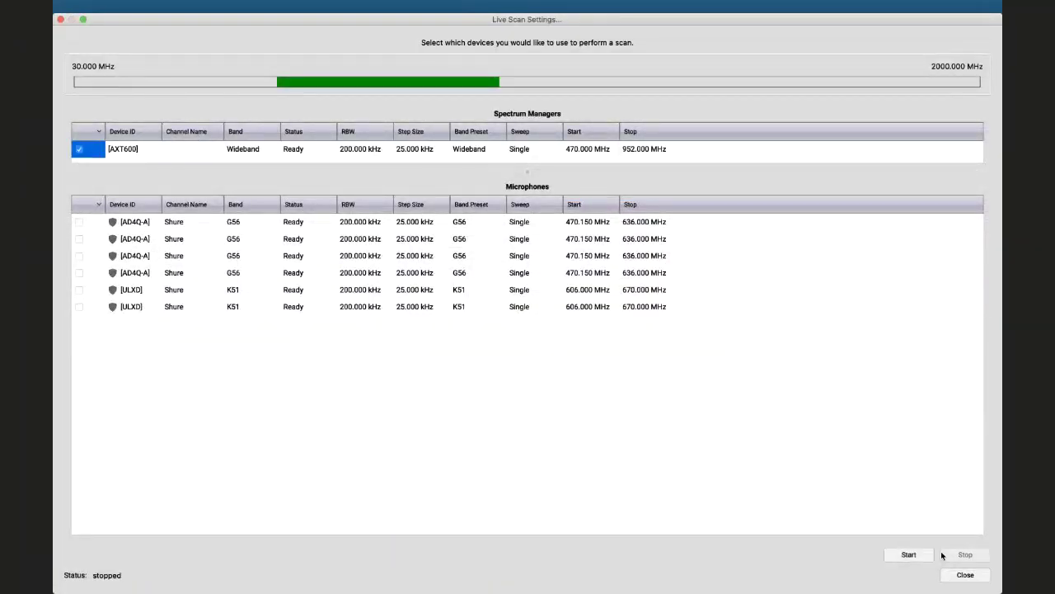
left_click(926, 557)
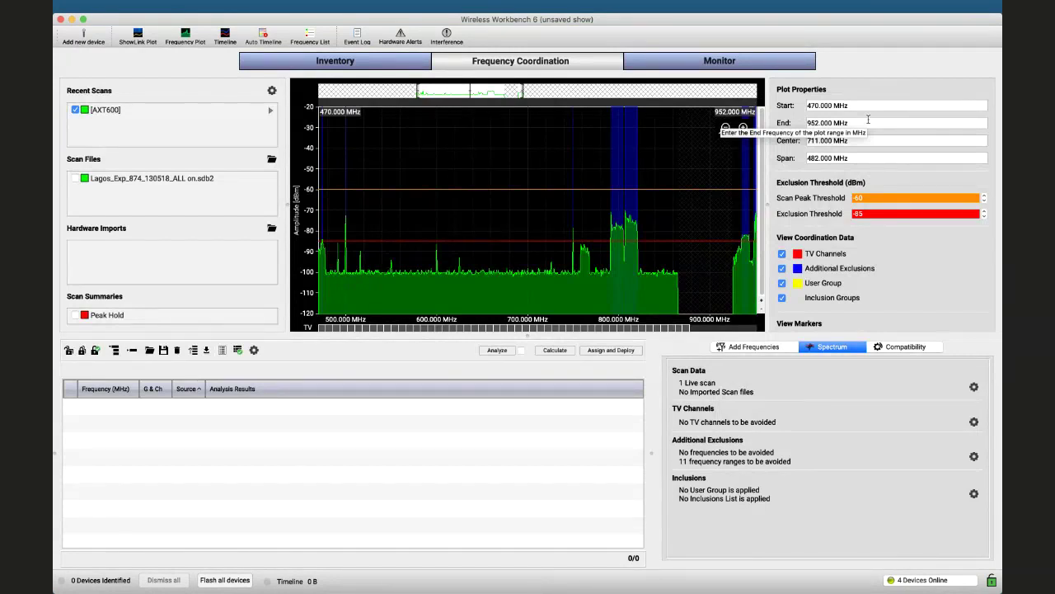
left_click(272, 91)
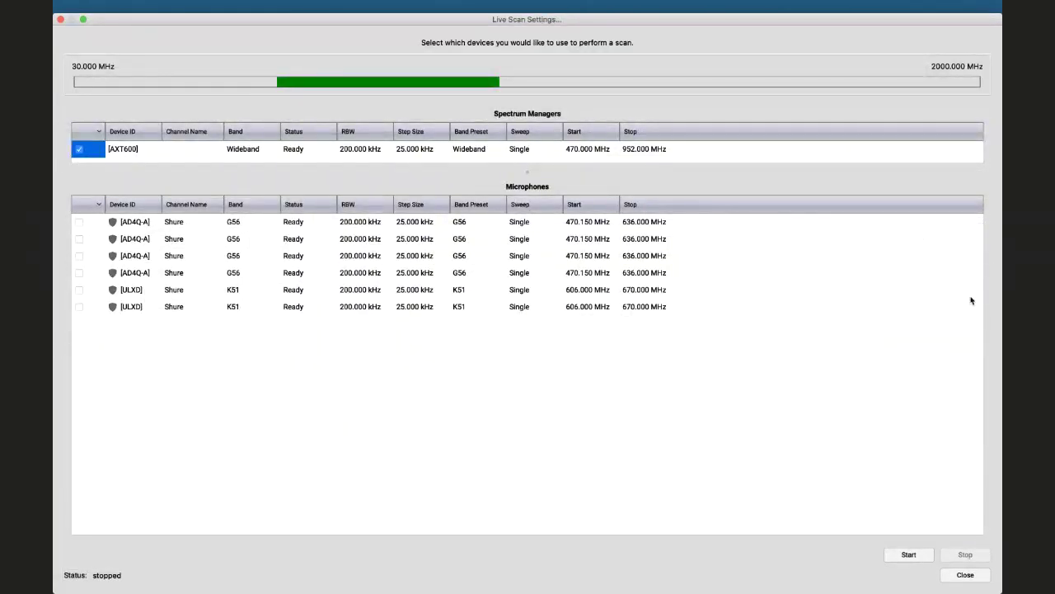
left_click(965, 575)
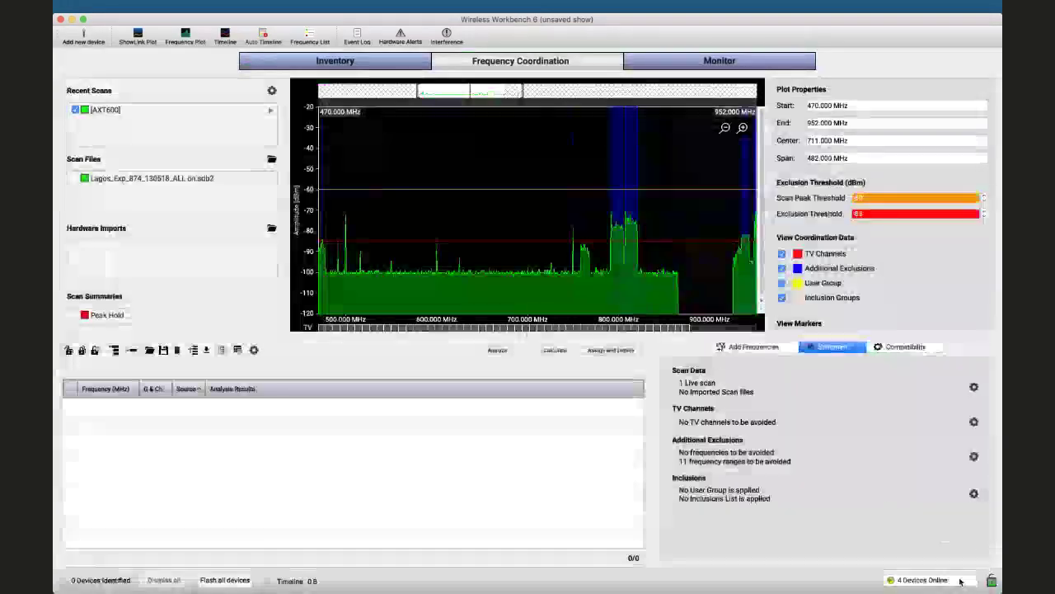
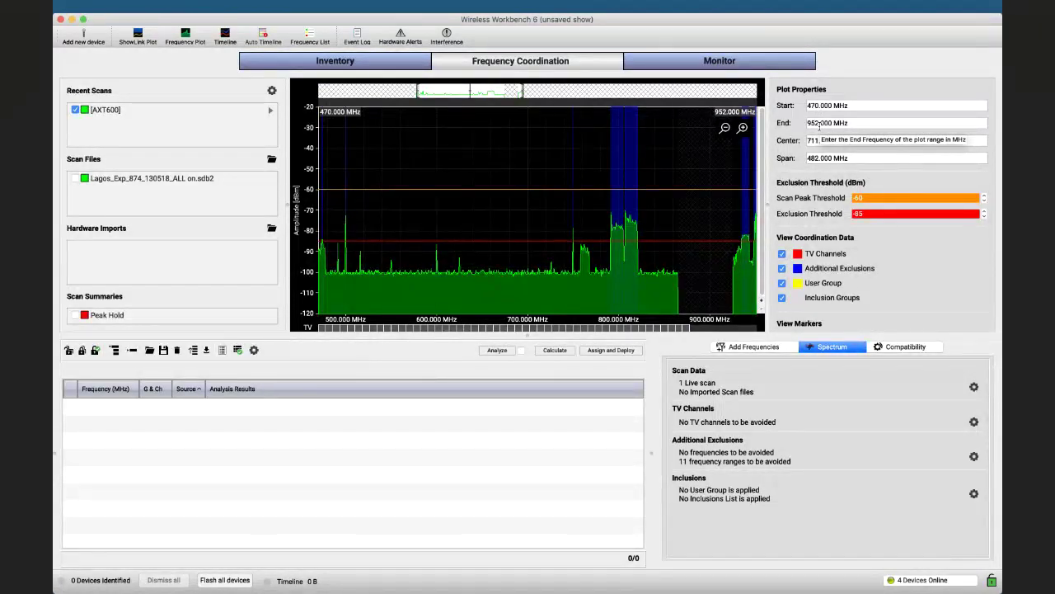
Narrow the spectrum plot range by setting its end frequency to 700 MHz and its span to 210 MHz
double_click(818, 124)
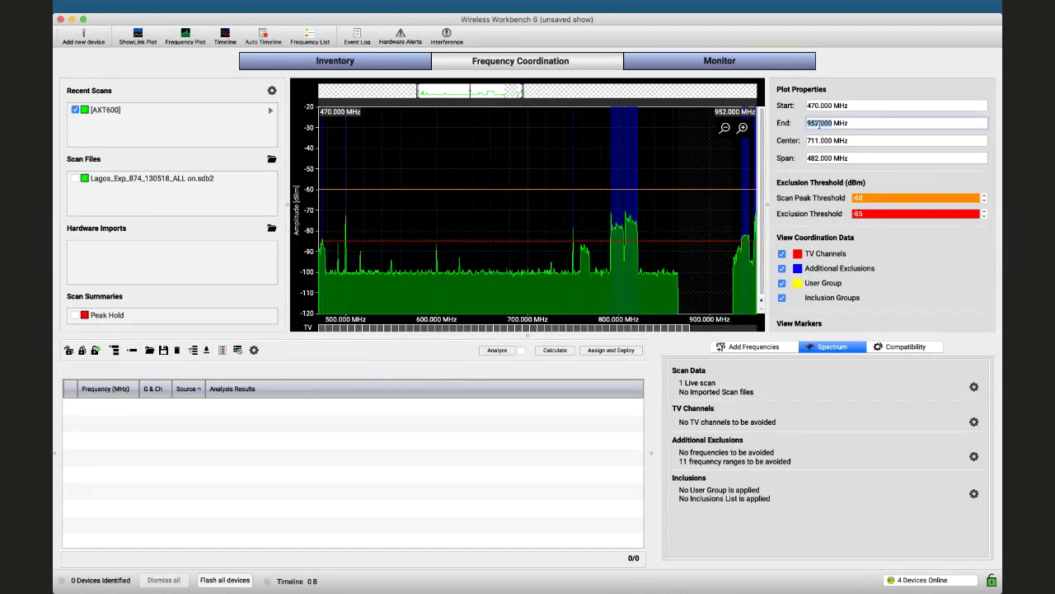
type("700")
key("Return")
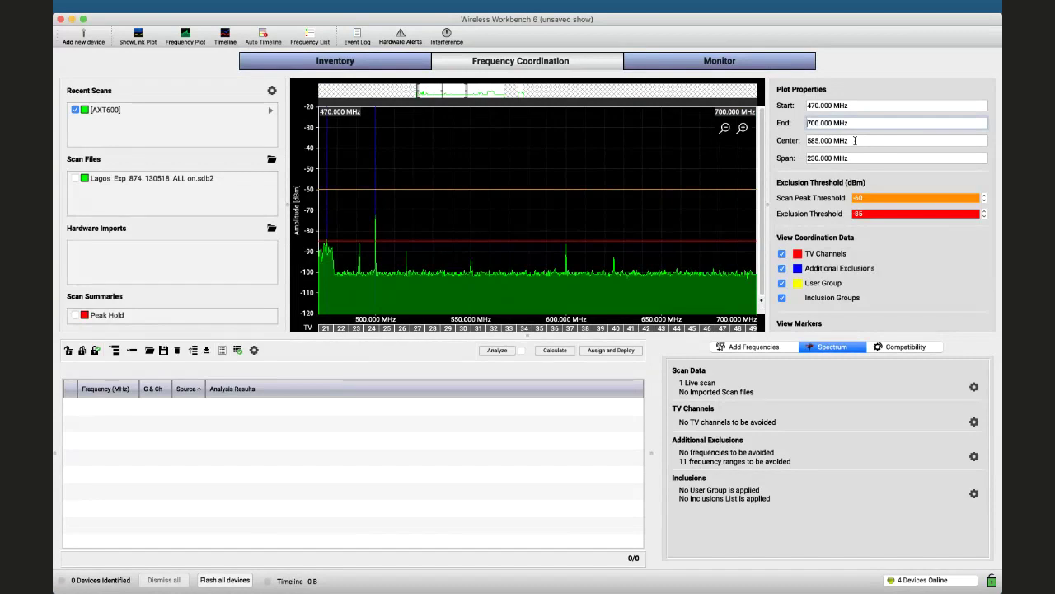
left_click(814, 157)
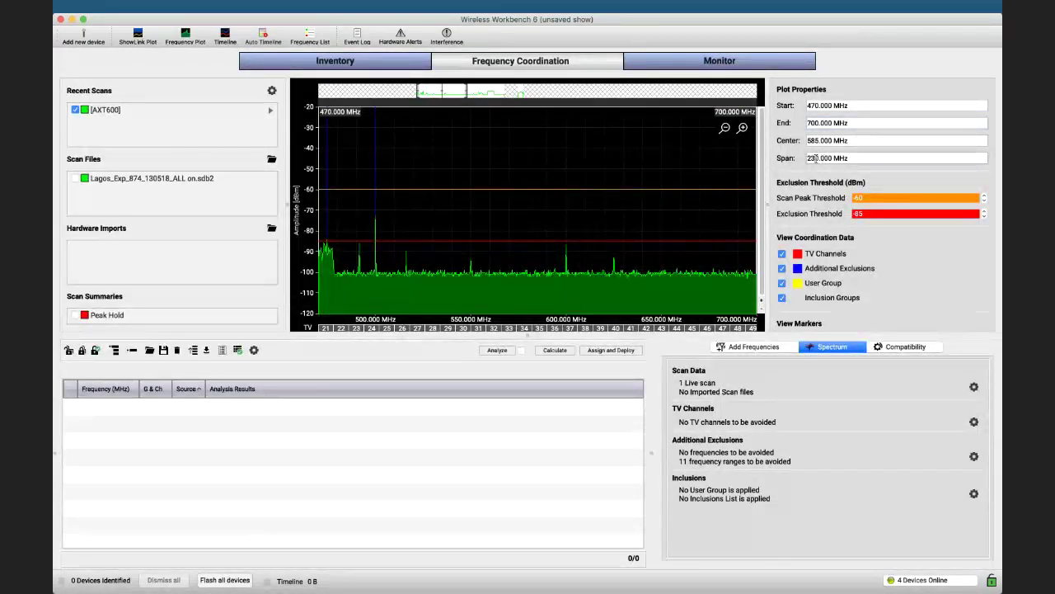
double_click(814, 157)
type("210")
key("Return")
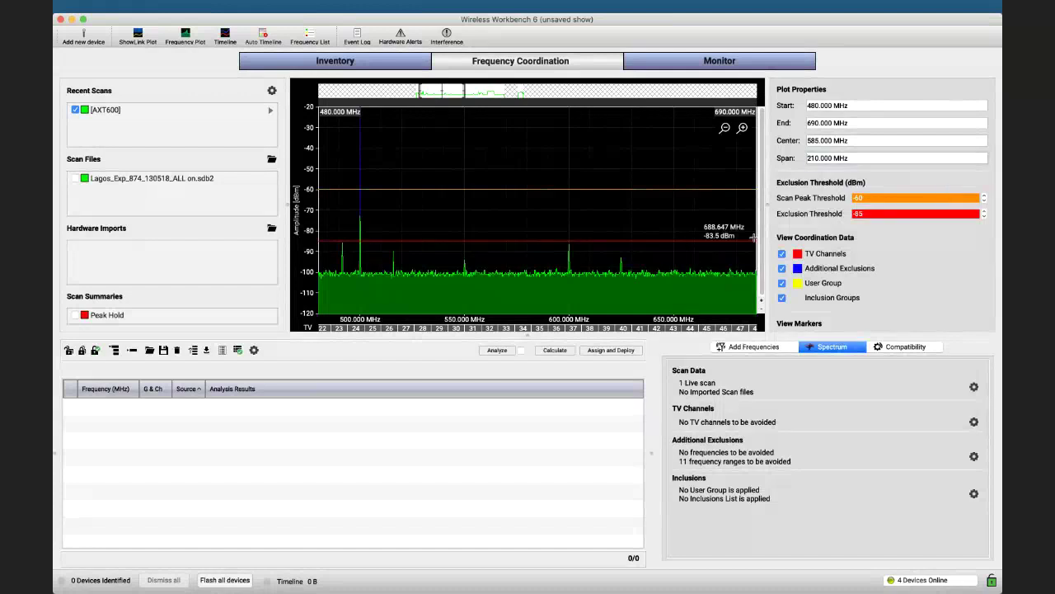
Set the scan's exclusion threshold to -90 dBm and lower it further to -95 dBm
double_click(870, 213)
type("-90")
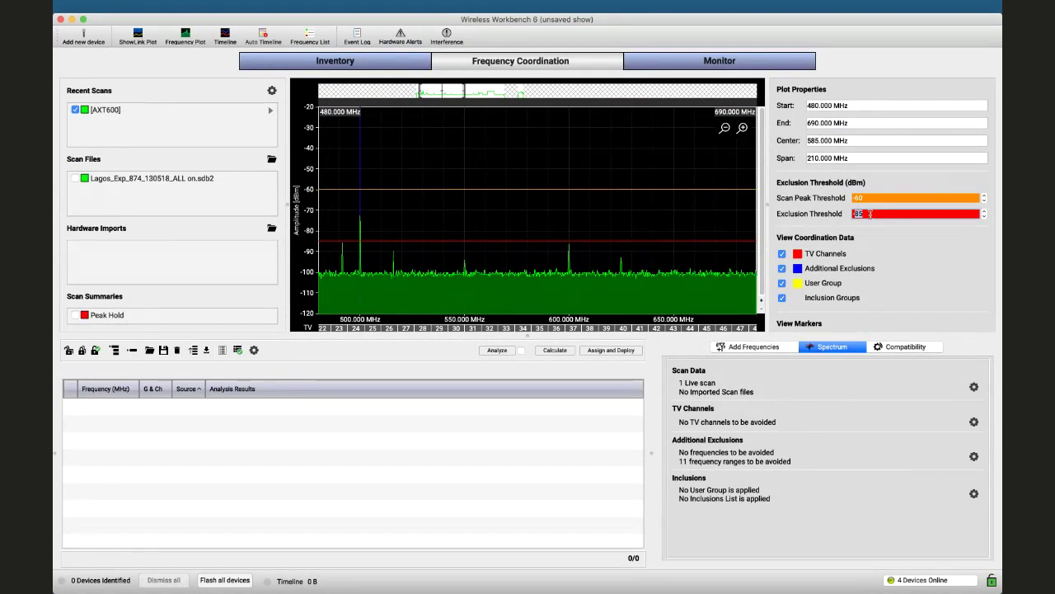
key("Return")
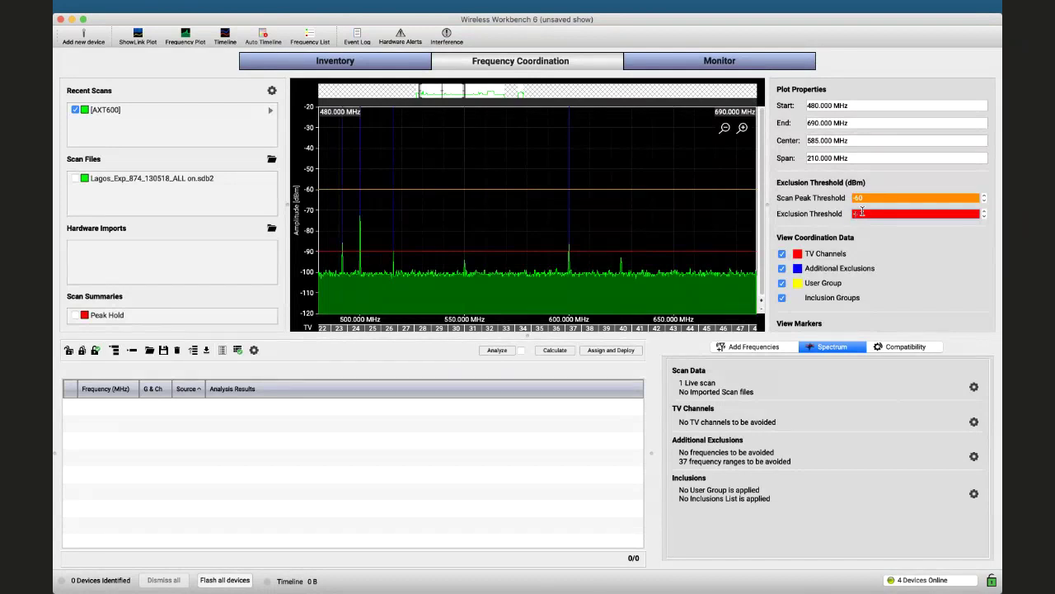
key("Return")
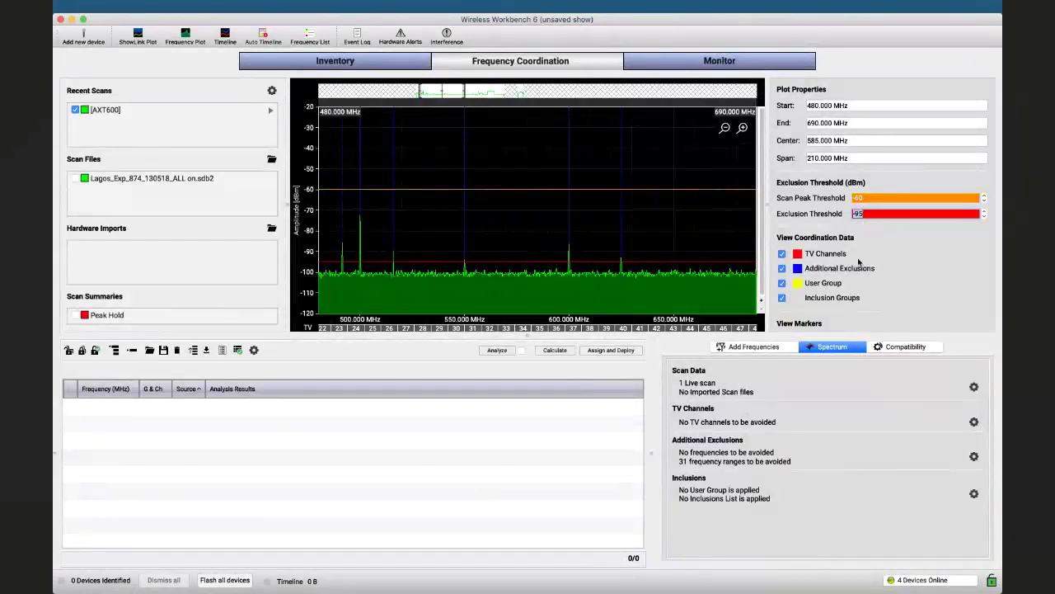
Review the coordination data, frequency marker colouring and plot label options of the spectrum plot
scroll(885, 259, "down", 5)
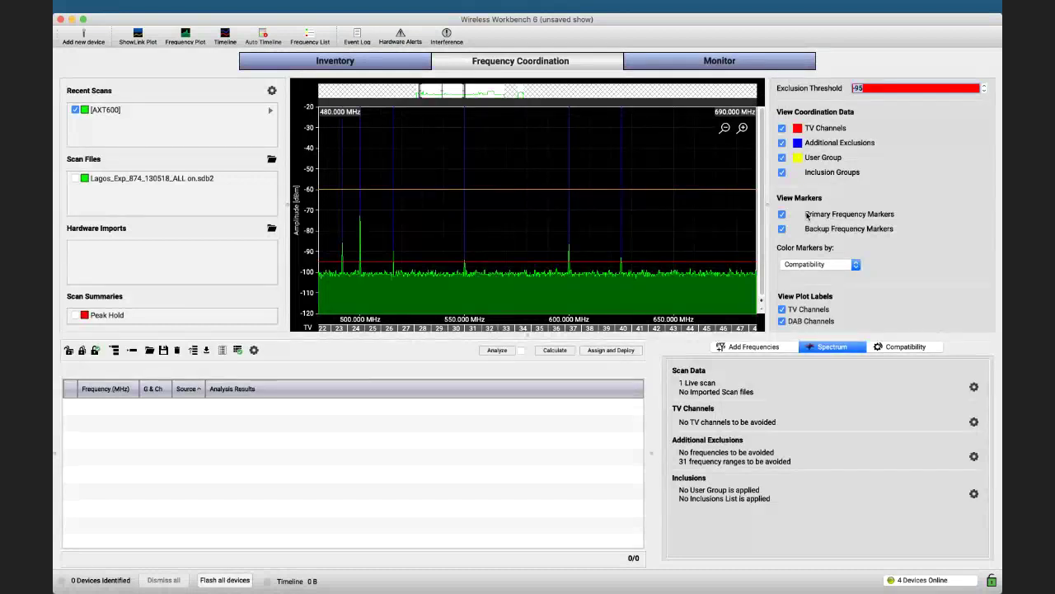
left_click(821, 264)
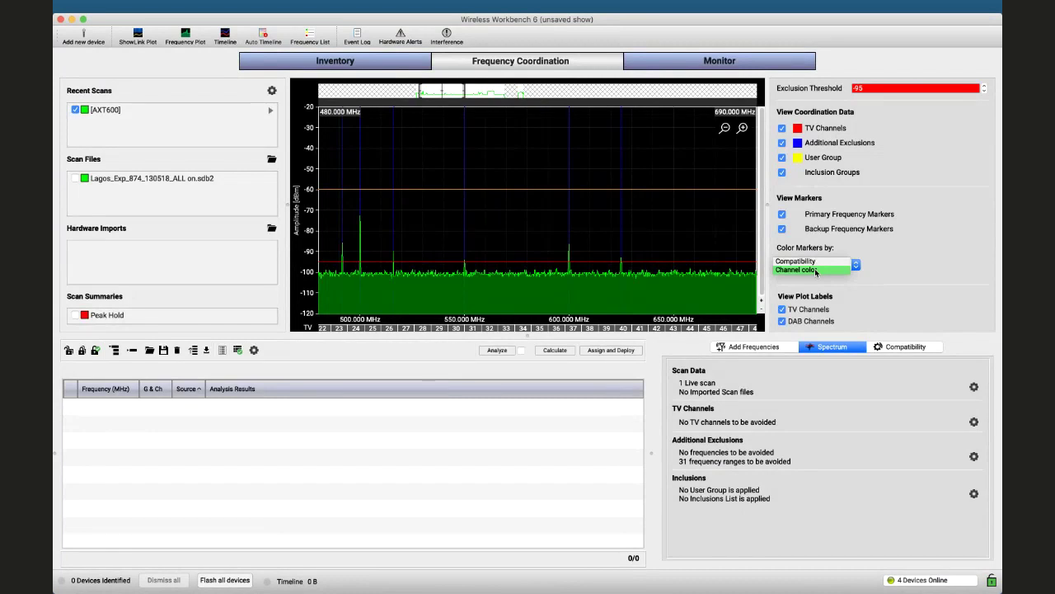
left_click(888, 263)
scroll(874, 288, "down", 2)
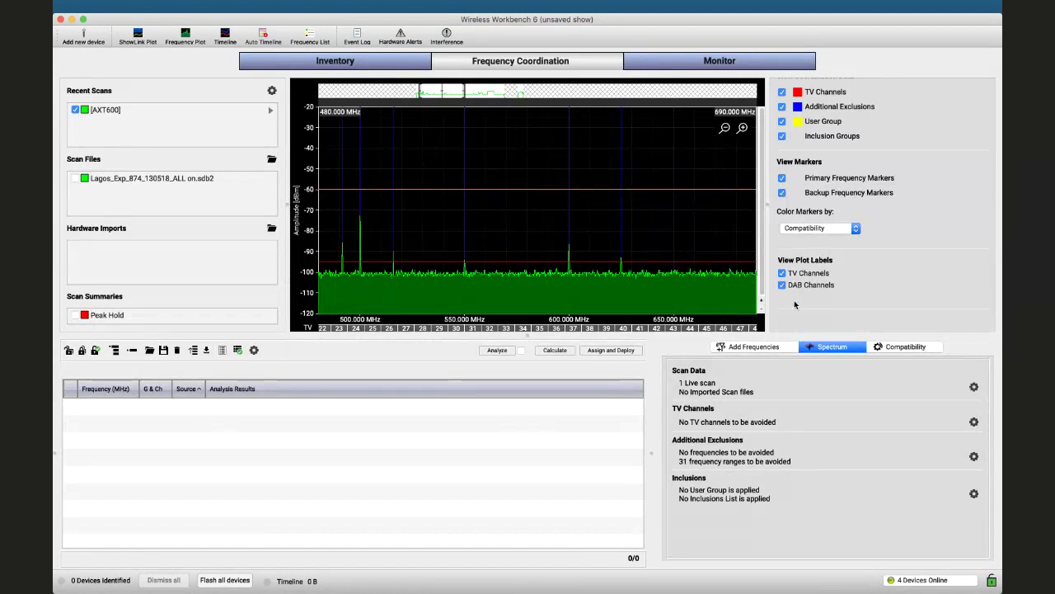
left_click(505, 352)
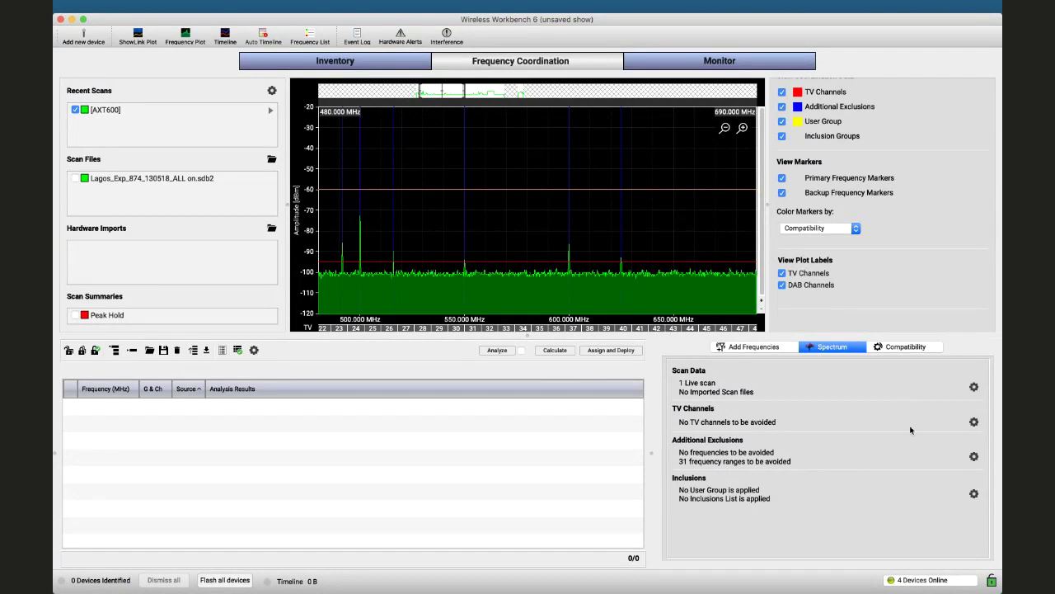
Set the country for the local TV channel search to Italy
left_click(973, 423)
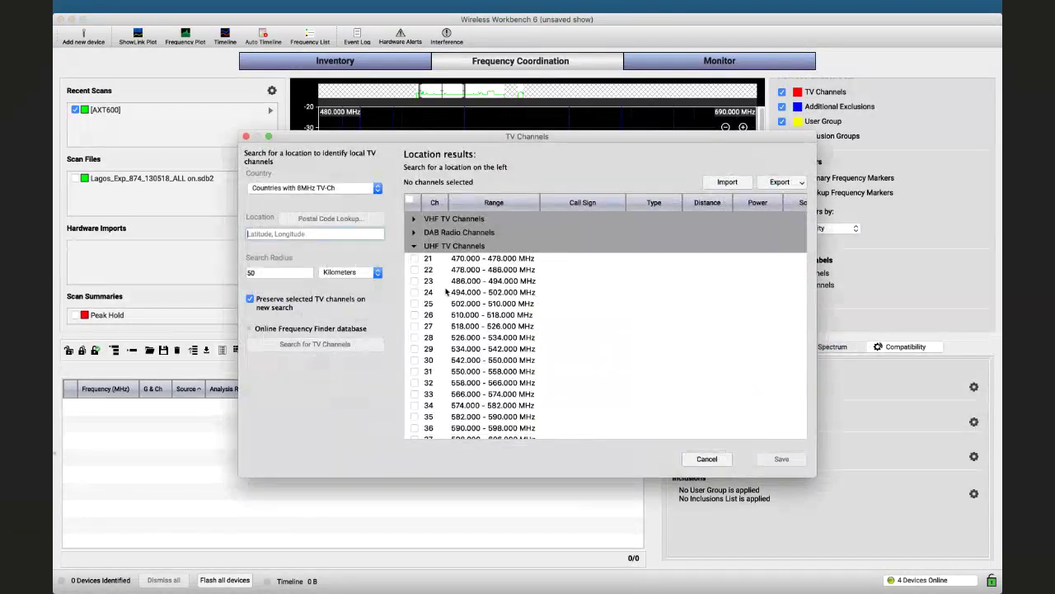
scroll(429, 299, "down", 5)
scroll(429, 298, "right", 2)
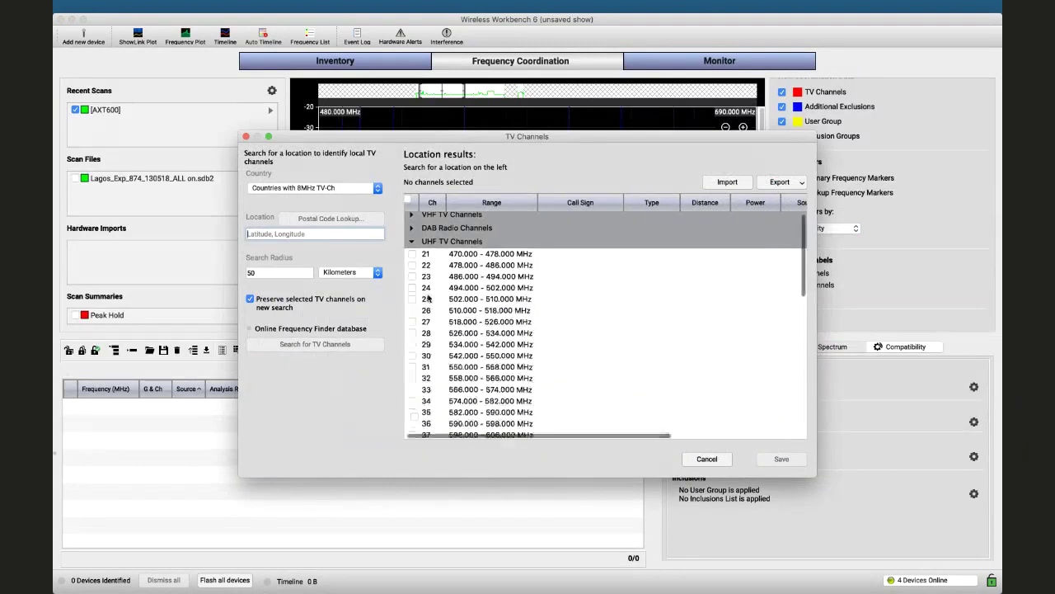
scroll(429, 298, "left", 2)
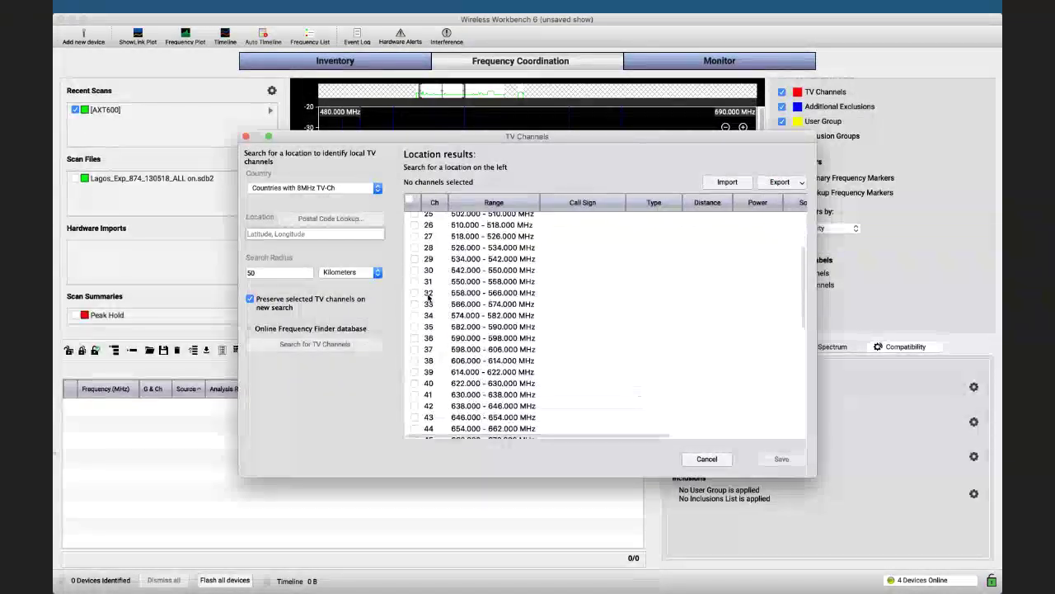
scroll(429, 299, "down", 3)
scroll(429, 299, "up", 3)
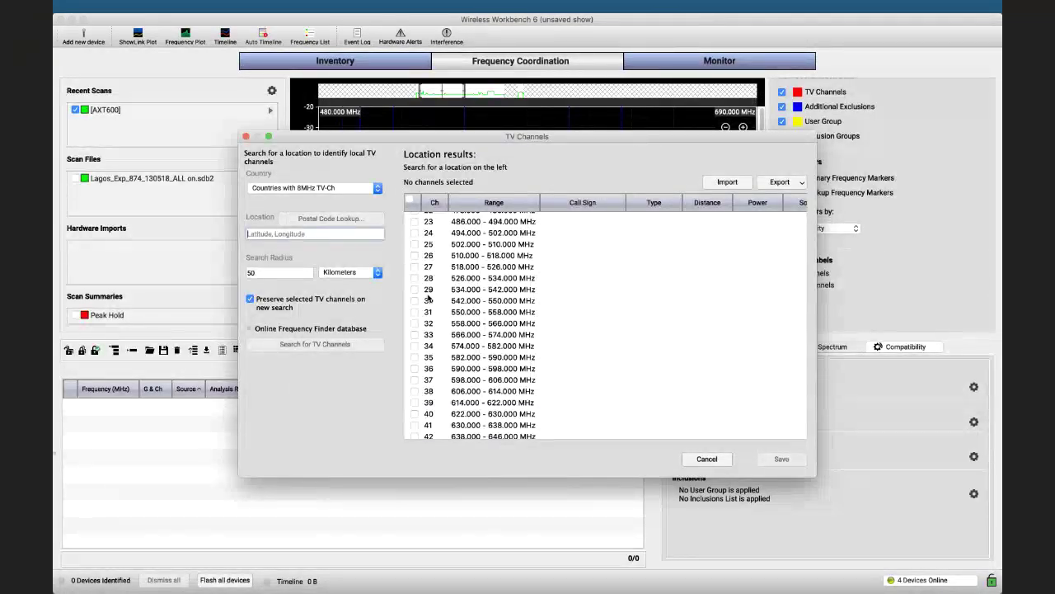
left_click(345, 189)
scroll(345, 207, "up", 10)
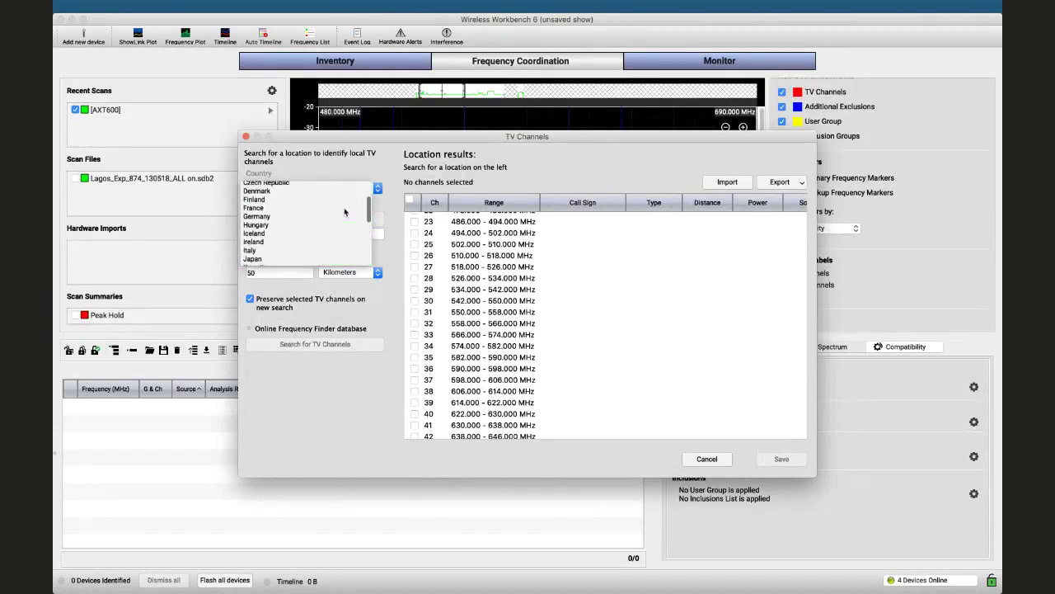
scroll(345, 212, "up", 1)
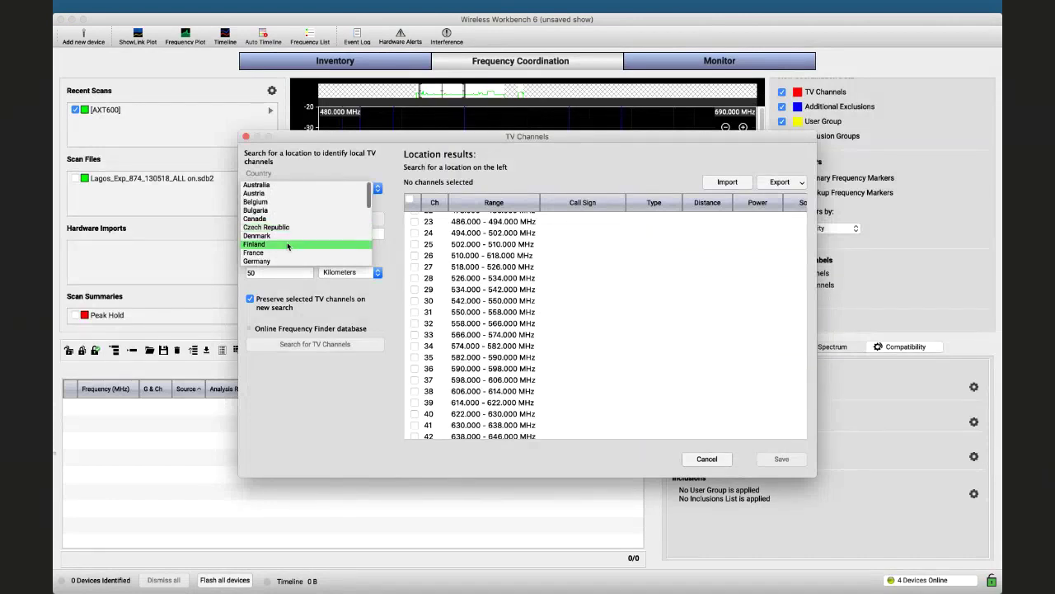
scroll(287, 244, "down", 6)
scroll(288, 245, "down", 3)
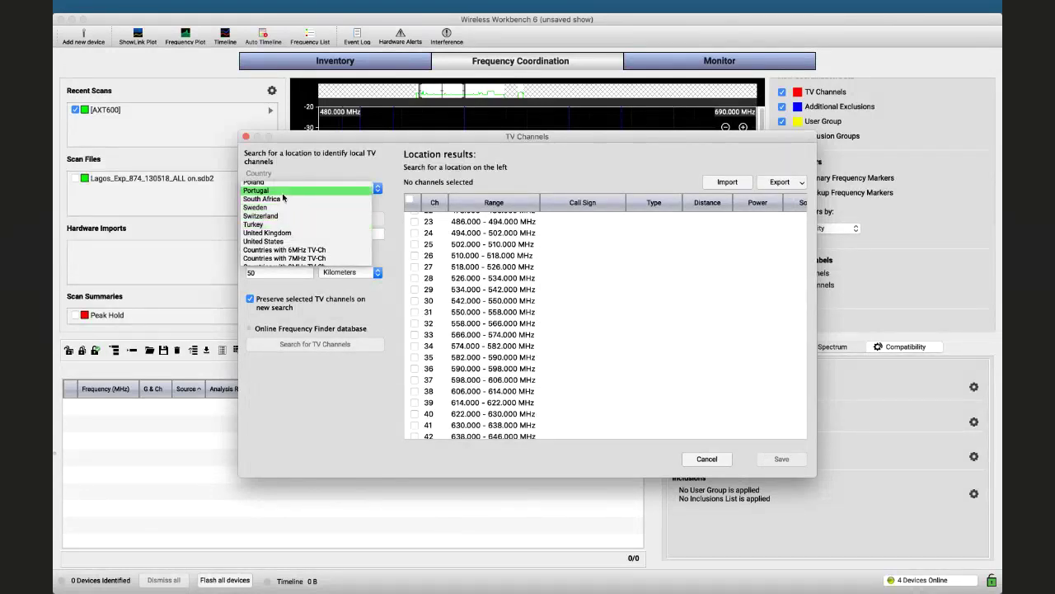
scroll(283, 198, "up", 5)
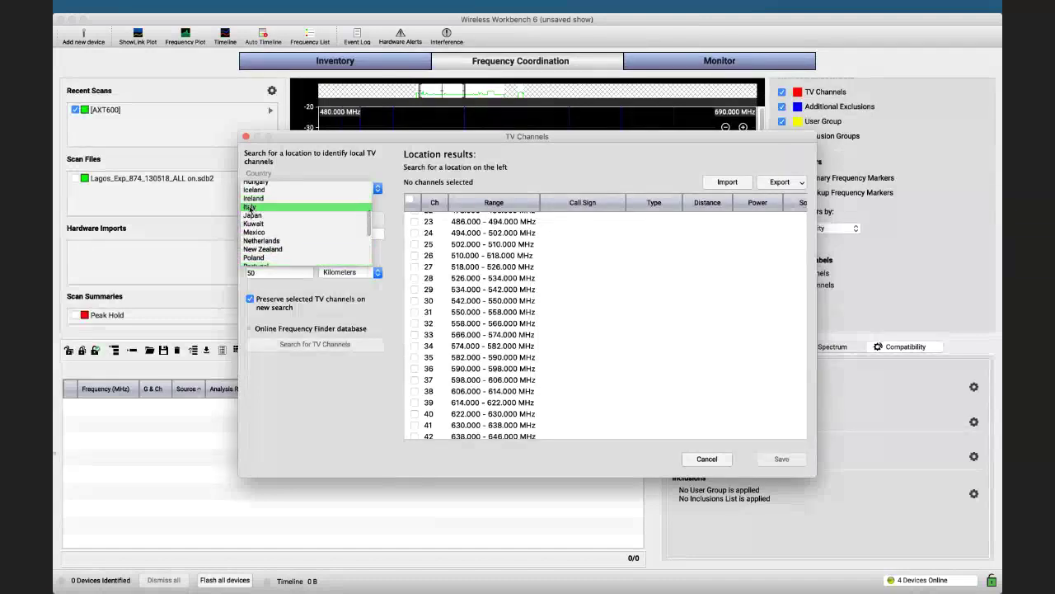
left_click(250, 207)
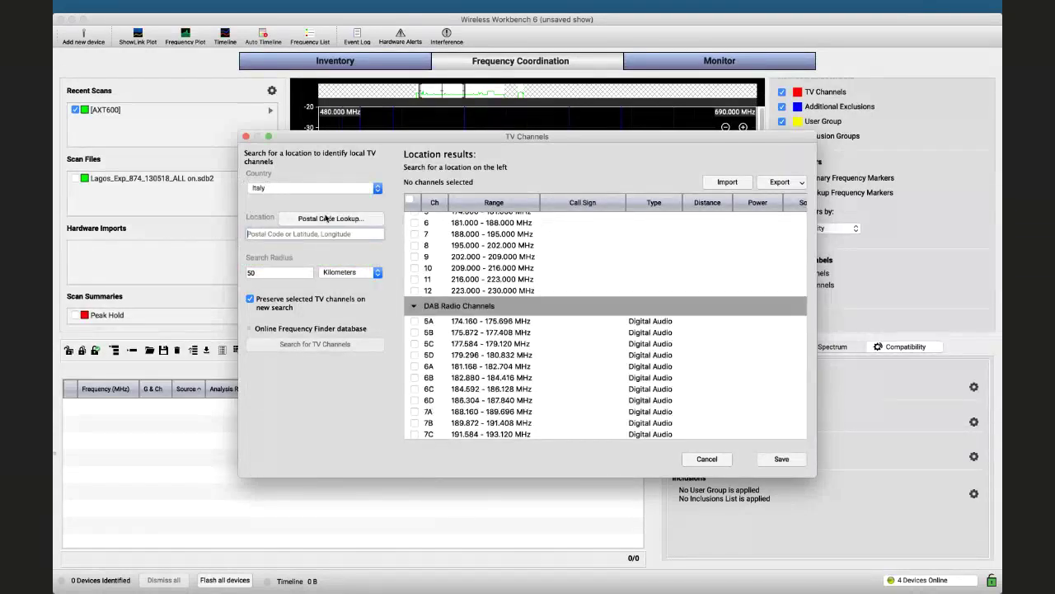
Enter postal code 16154 as the location for the TV channel search
left_click(316, 233)
type("16")
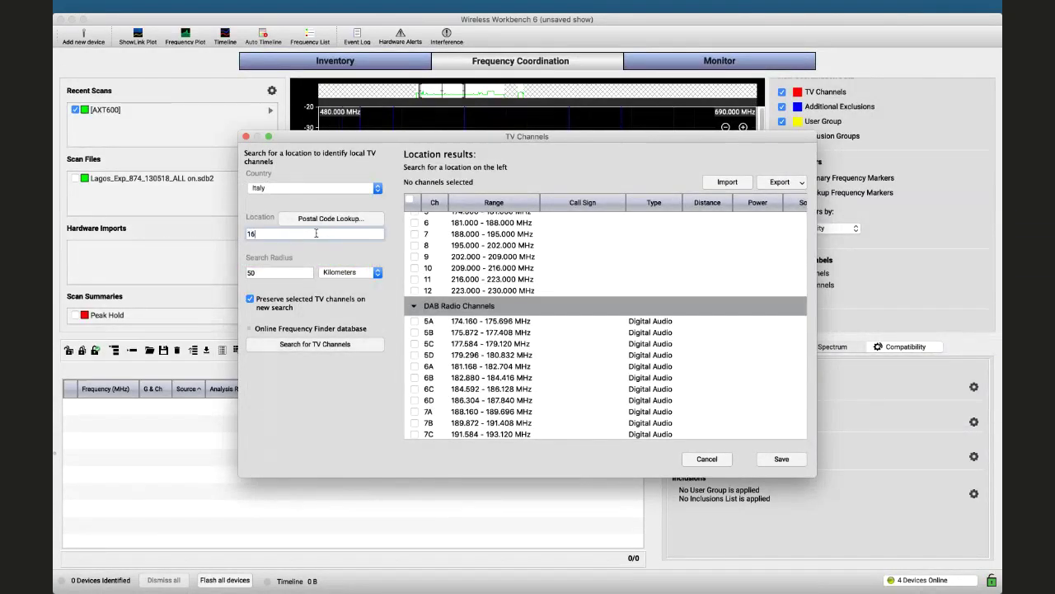
type("154")
Try to look up the postal code by choosing the state Liguria and a city from its list
left_click(331, 222)
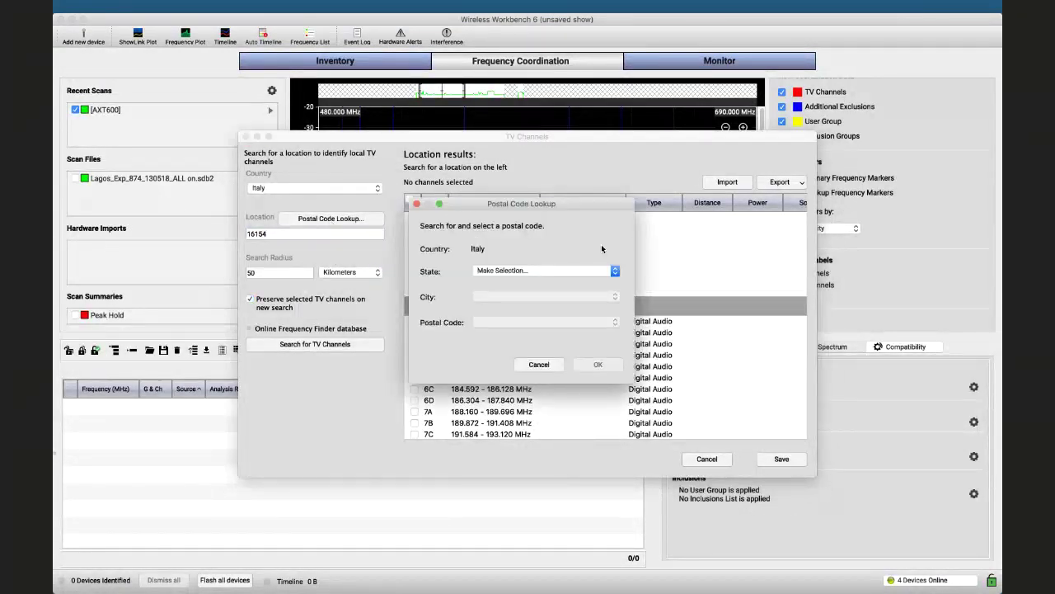
left_click(545, 270)
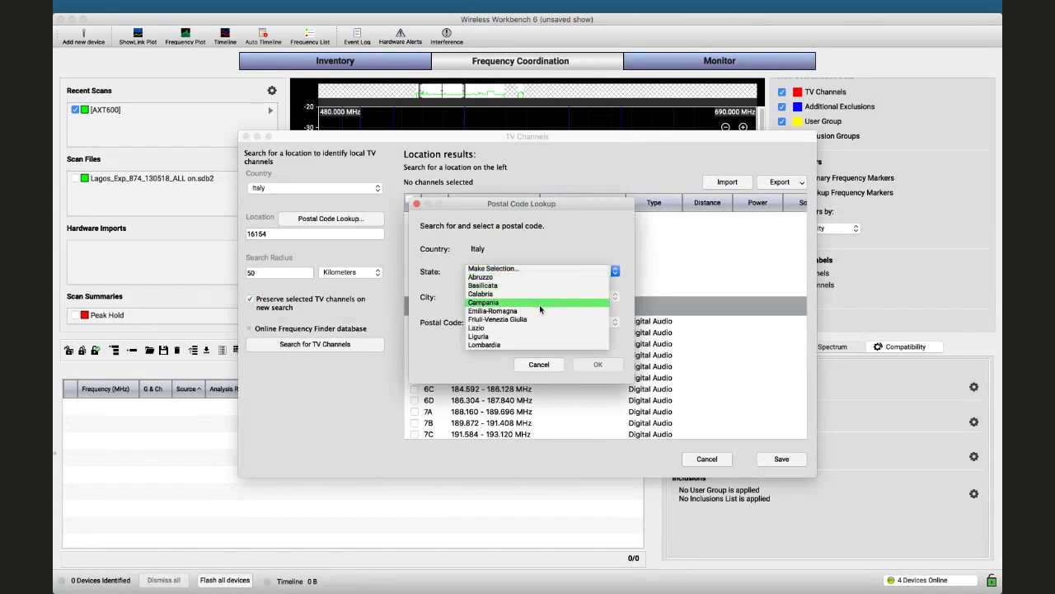
left_click(538, 335)
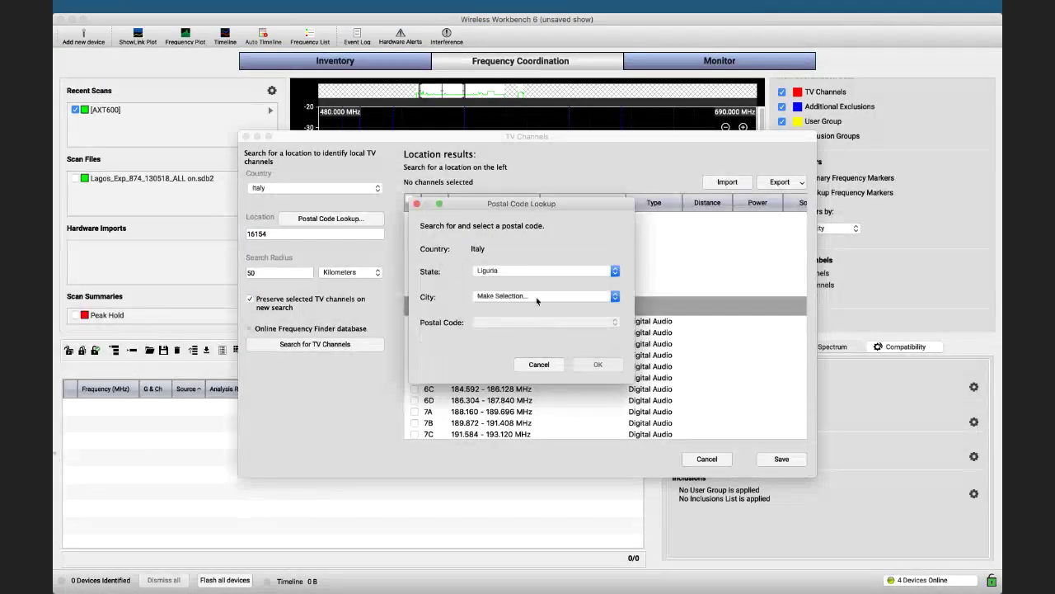
left_click(538, 297)
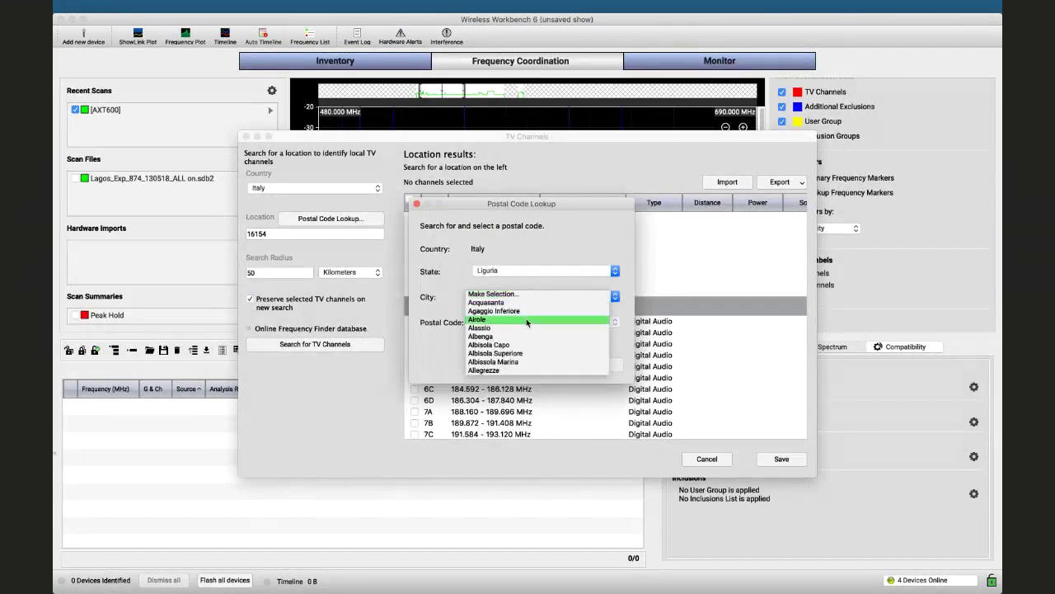
scroll(526, 319, "down", 3)
scroll(527, 322, "down", 8)
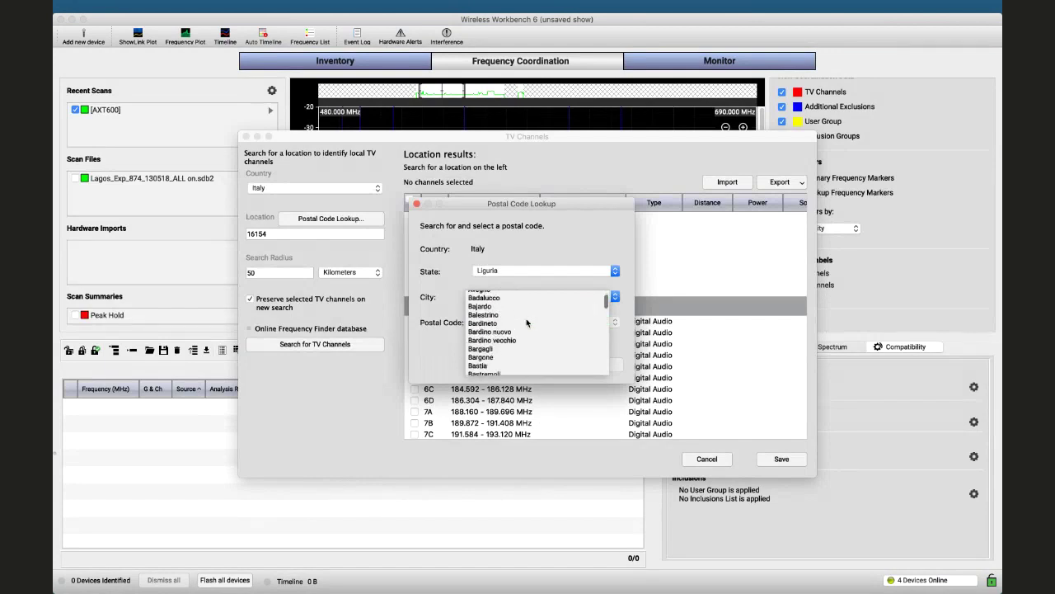
scroll(527, 322, "down", 8)
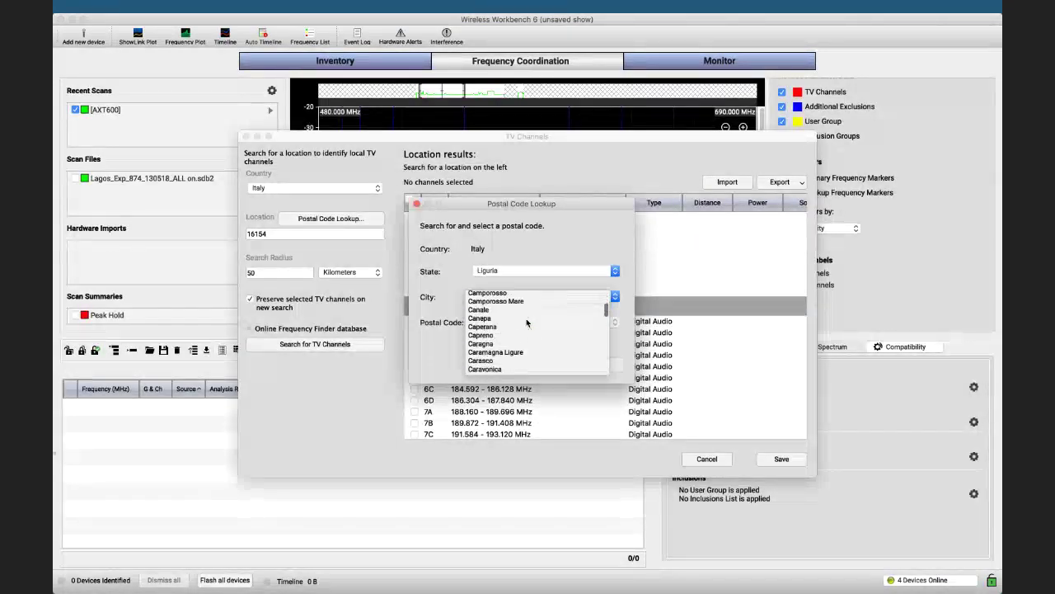
scroll(527, 322, "down", 8)
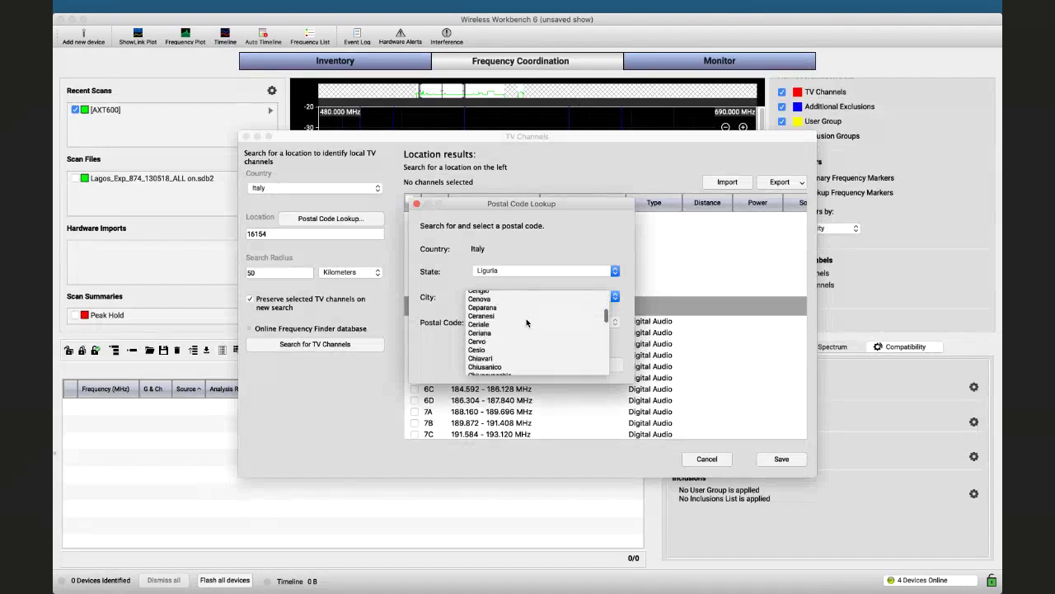
scroll(526, 322, "down", 8)
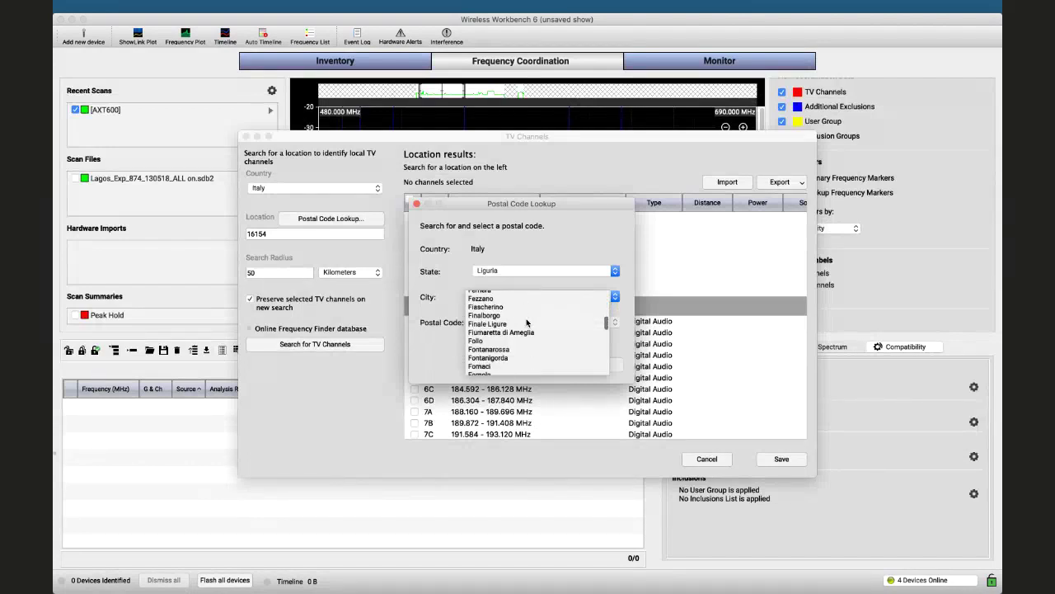
scroll(526, 323, "up", 3)
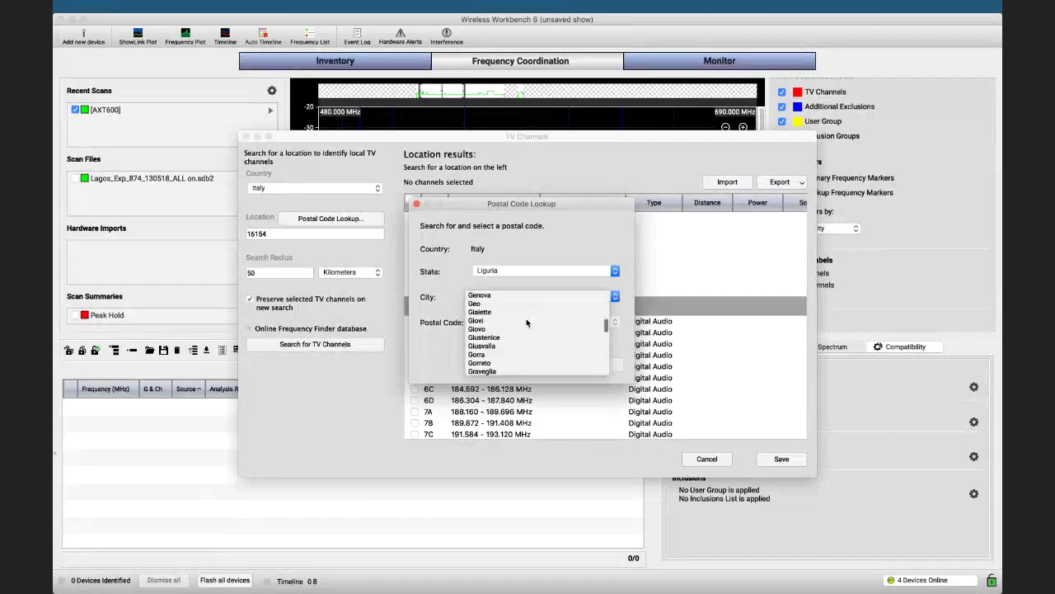
left_click(482, 312)
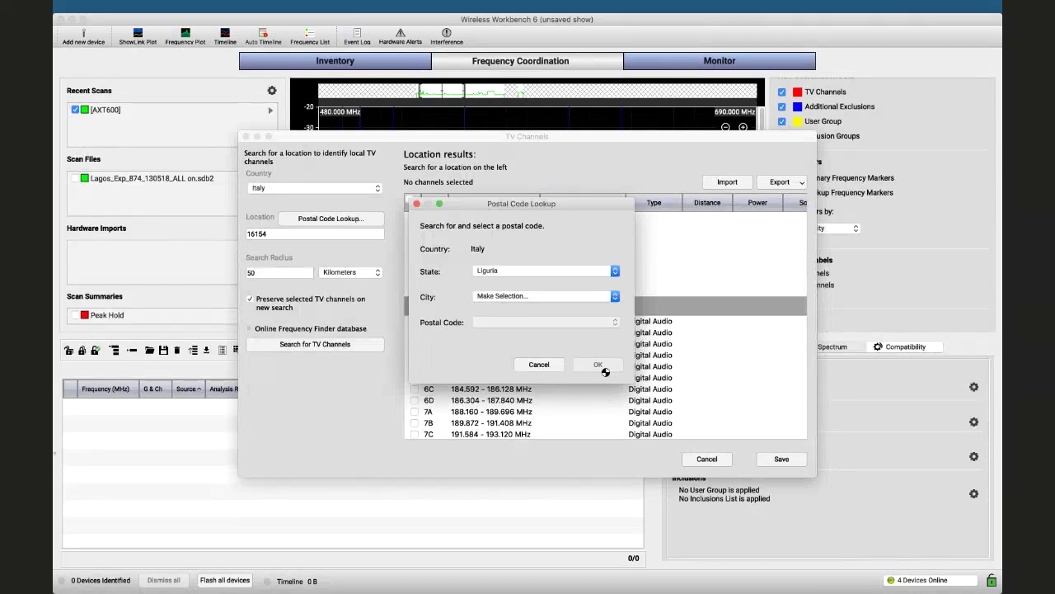
left_click(538, 364)
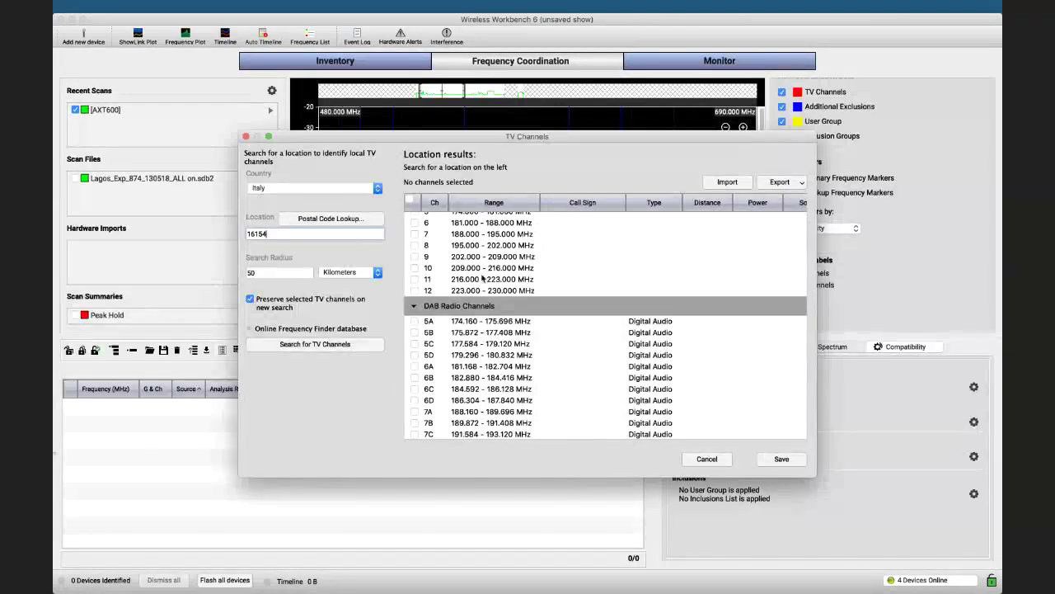
Search for TV channels within 50 kilometers of the entered postal code and save all found channels to be avoided
scroll(500, 283, "down", 10)
scroll(500, 283, "down", 8)
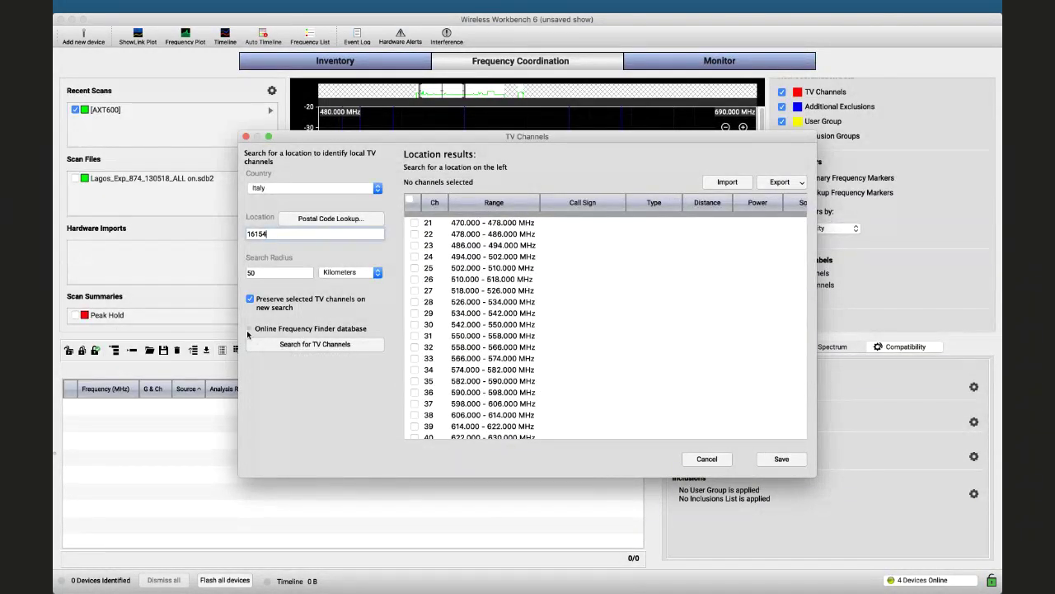
left_click(289, 344)
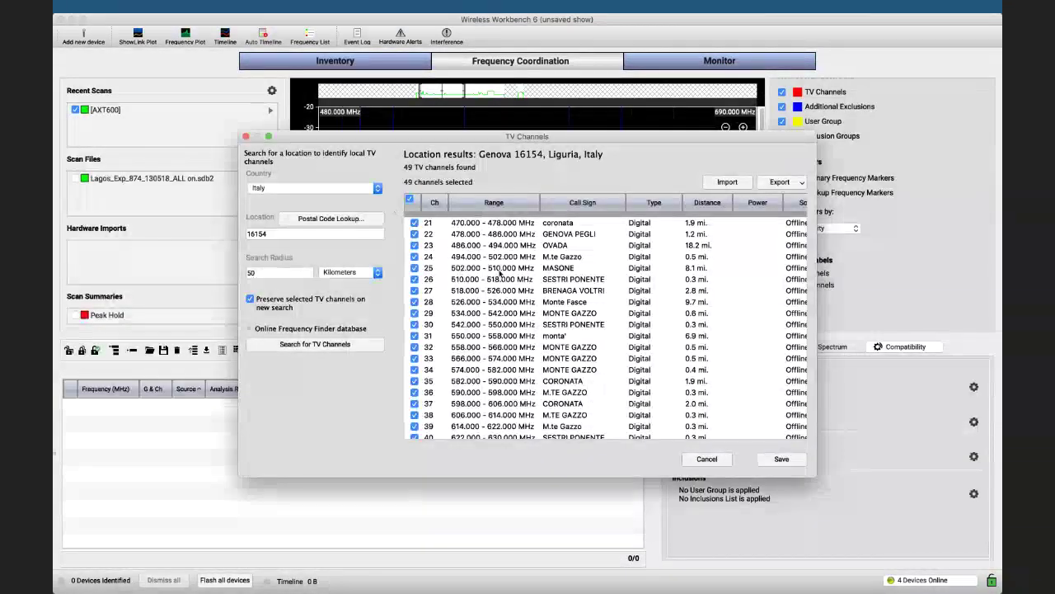
scroll(509, 313, "down", 10)
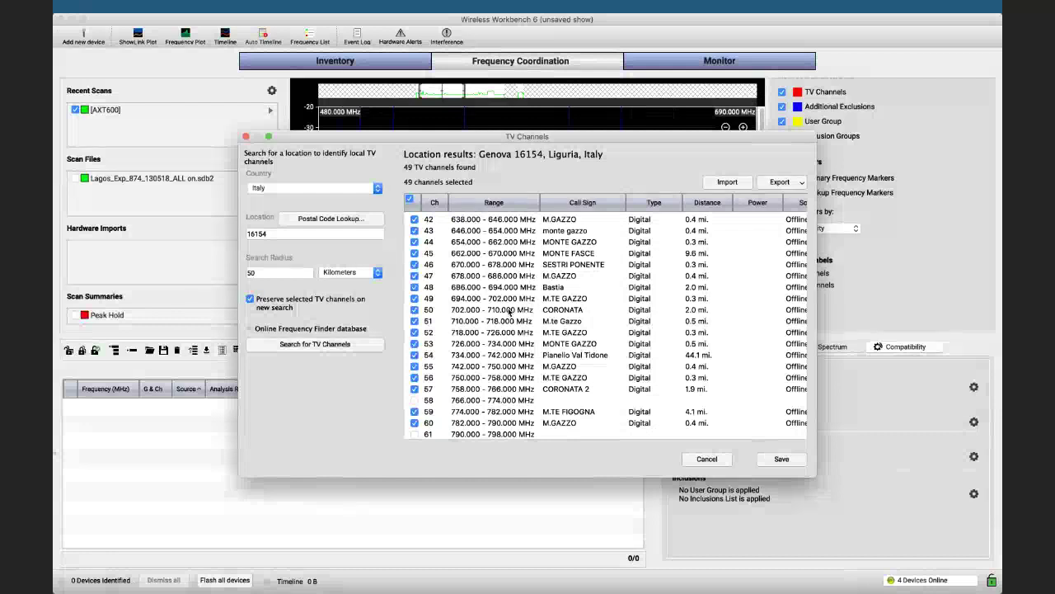
left_click(790, 459)
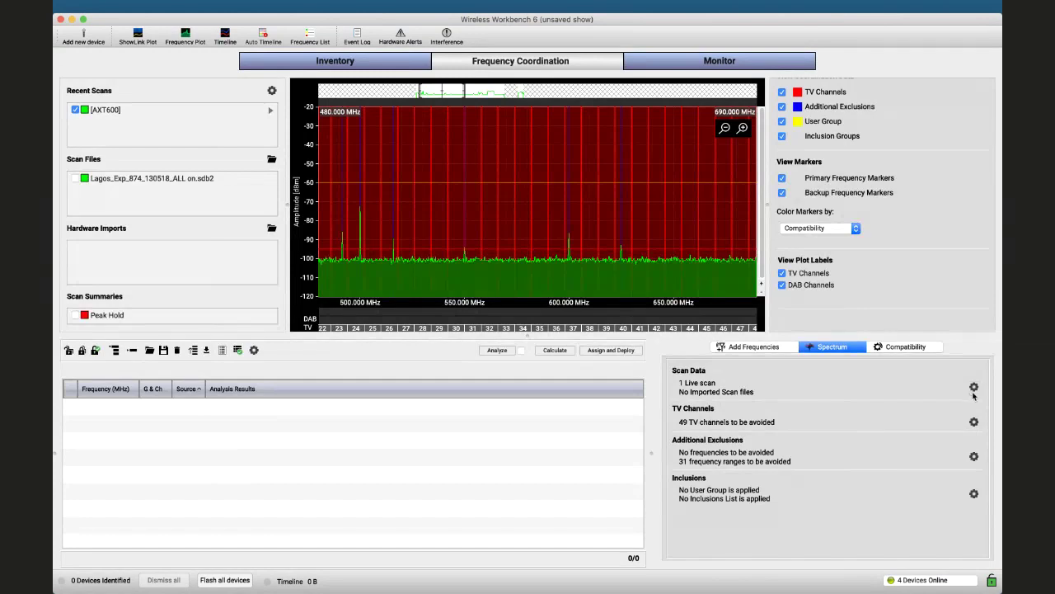
Repeat the TV channel search with a 5-kilometer radius, without preserving previously selected channels, and save the results
left_click(974, 420)
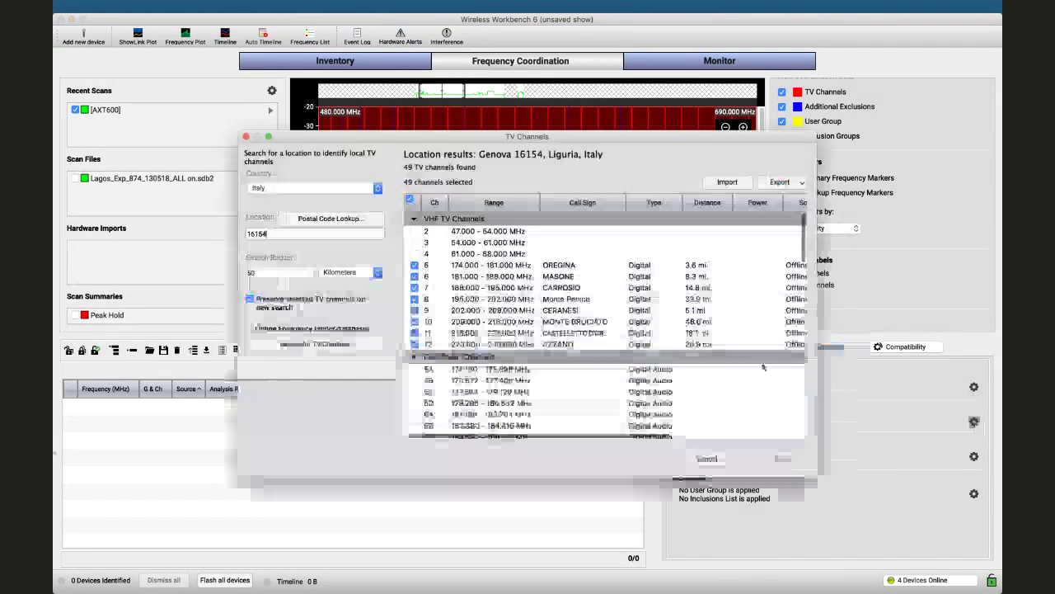
left_click(265, 272)
key("Return")
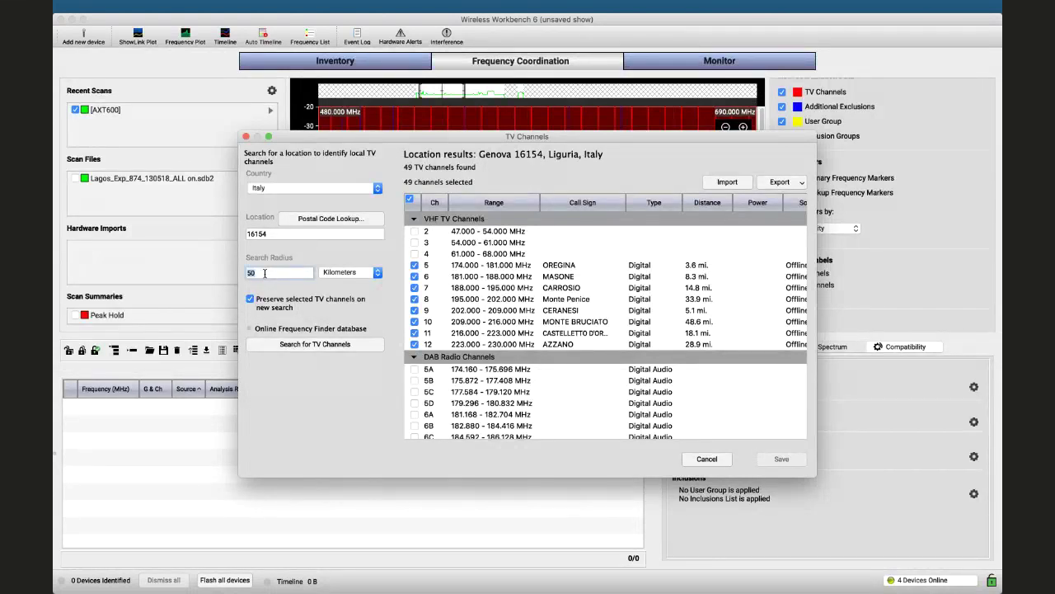
type("5")
left_click(250, 302)
left_click(284, 345)
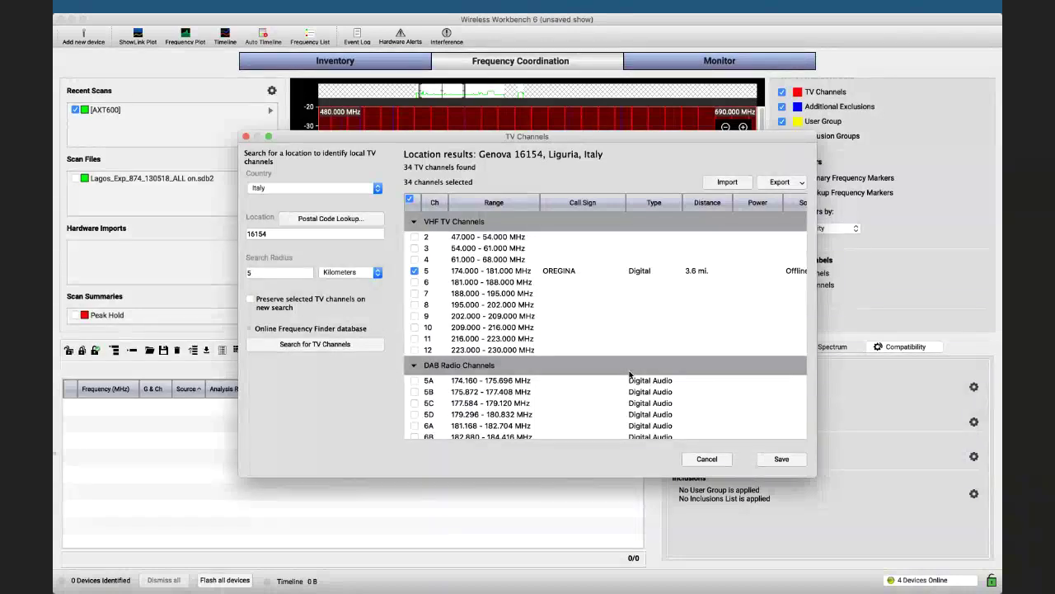
scroll(630, 375, "down", 15)
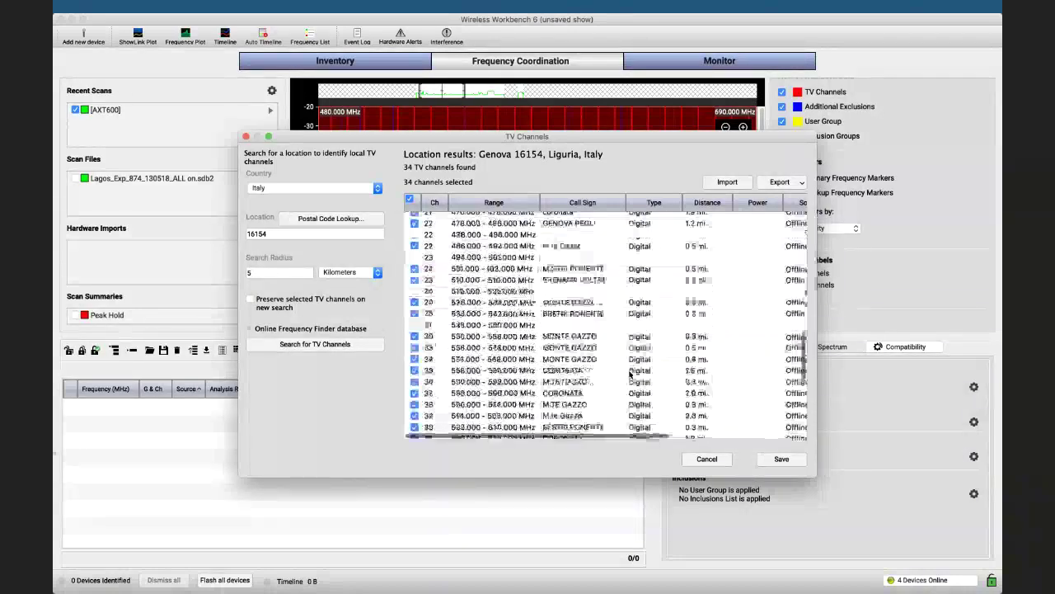
scroll(630, 375, "down", 10)
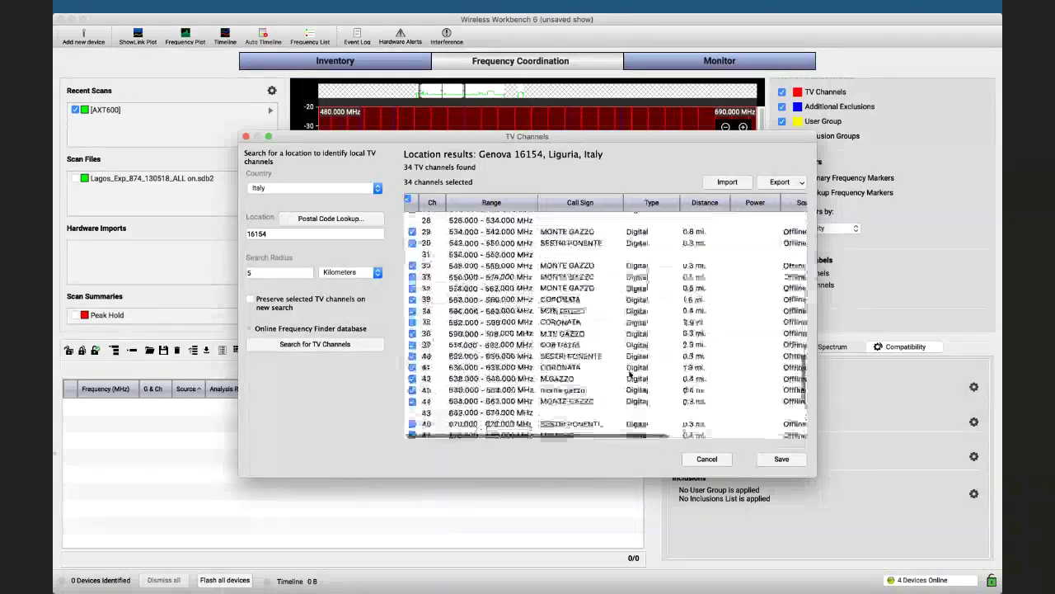
left_click(777, 458)
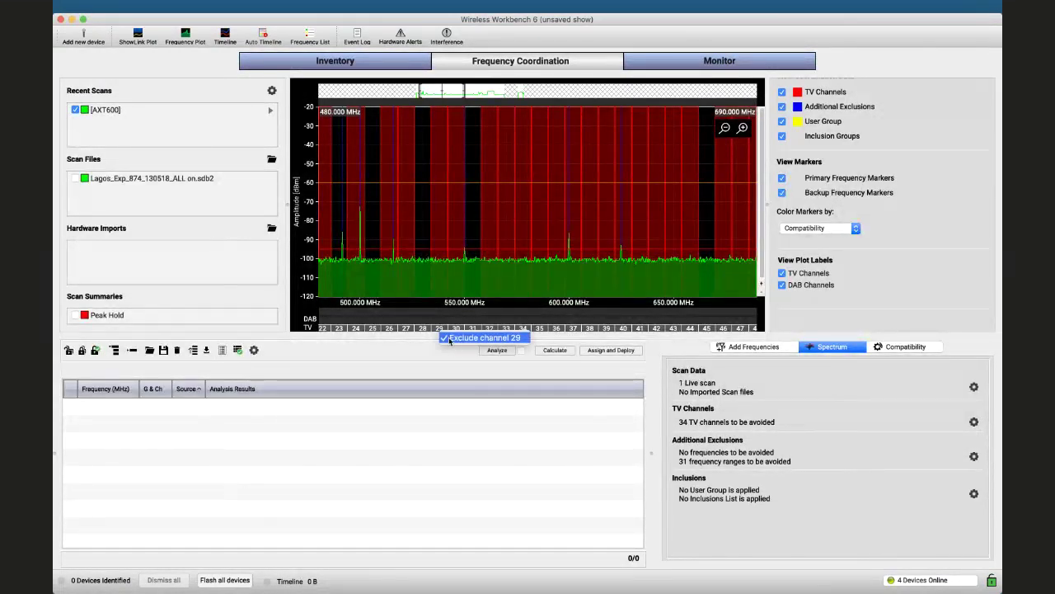
Stop excluding TV channels 29 and 32 directly on the spectrum plot
left_click(446, 339)
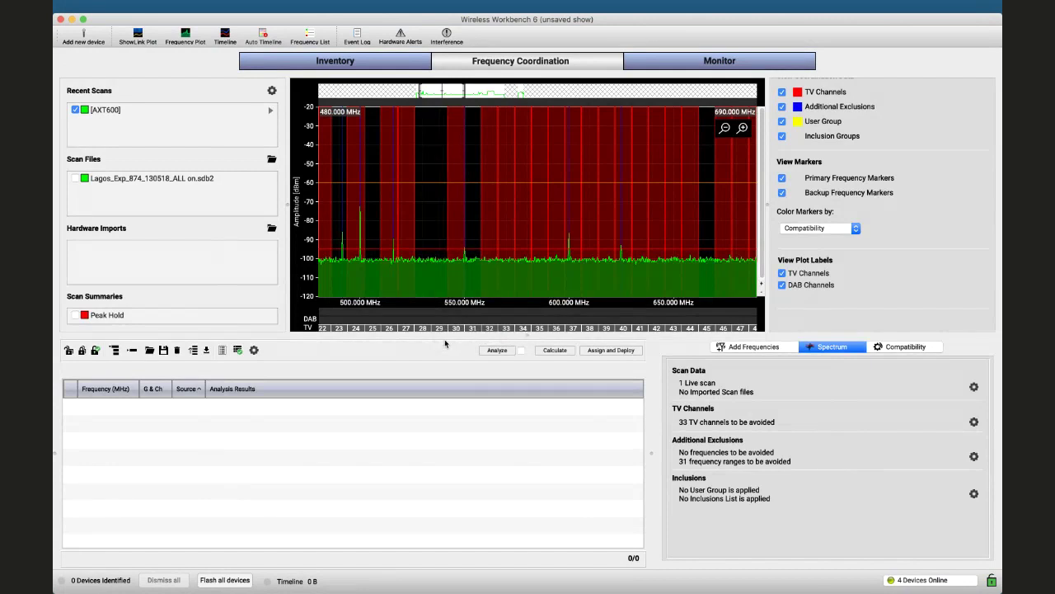
left_click(488, 333)
left_click(493, 338)
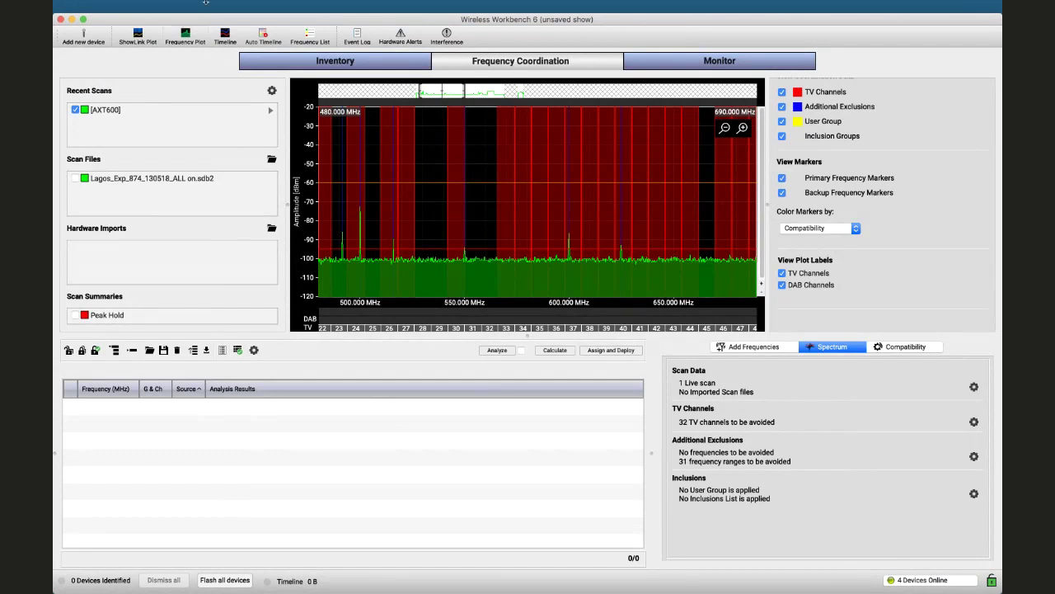
Set the coordination preference for minimum spacing from the leading edge of a TV channel to 100 kHz and save it
left_click(146, 10)
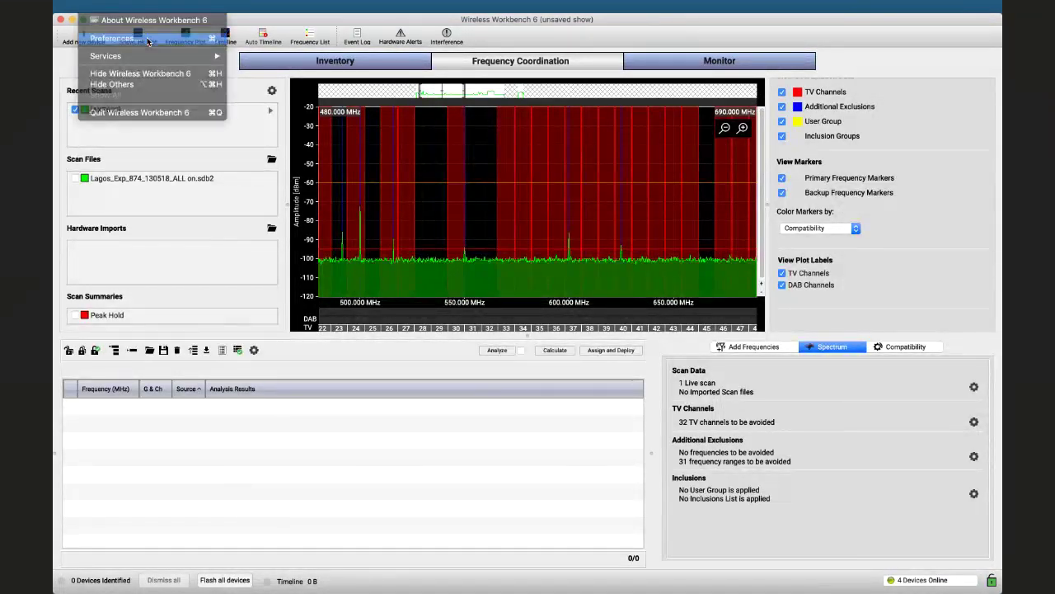
left_click(147, 40)
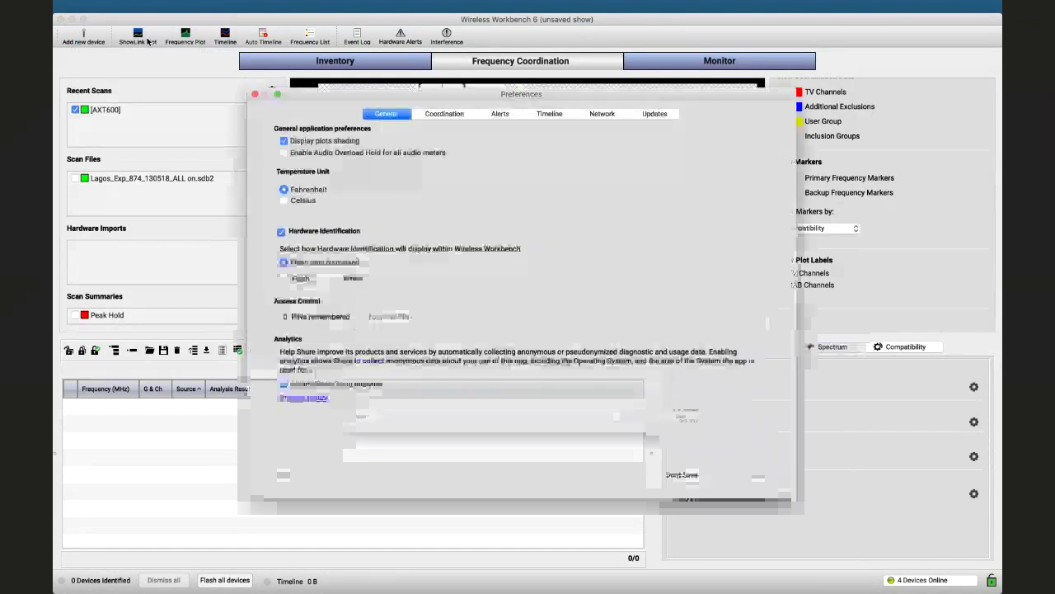
left_click(446, 114)
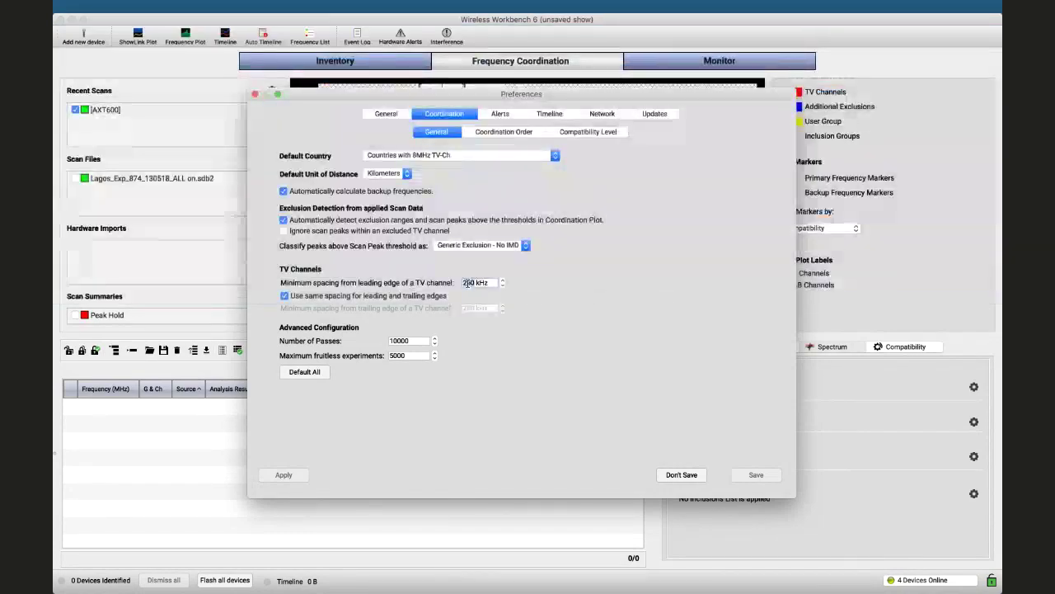
double_click(467, 283)
type("1")
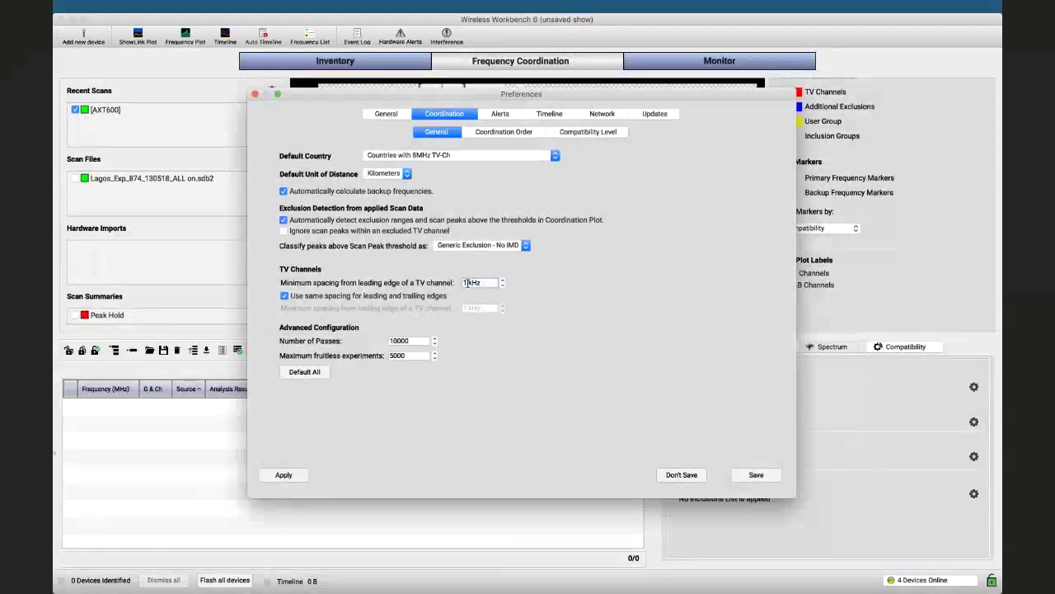
type("00")
left_click(279, 473)
left_click(749, 476)
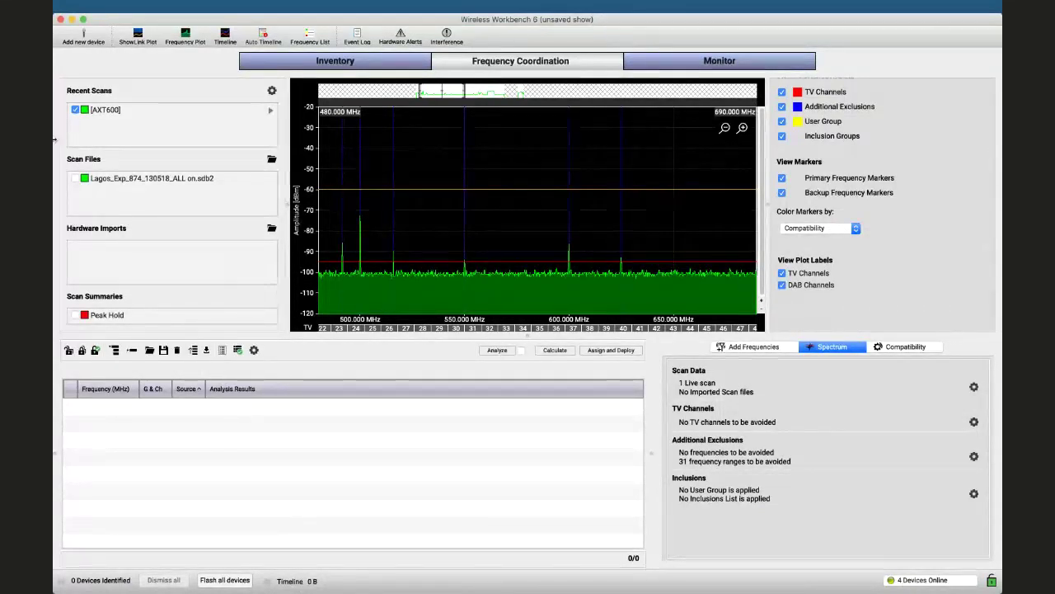
Deselect the AXT600 live scan and apply the imported scan file Lagos_Exp_874_130518_ALL on.sdb2 instead
left_click(75, 109)
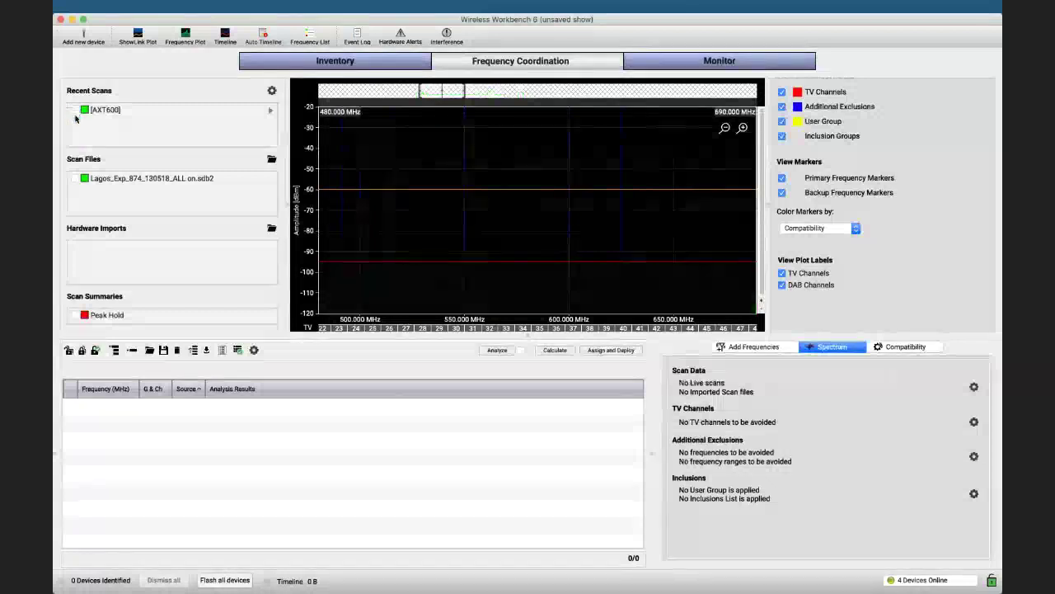
left_click(74, 178)
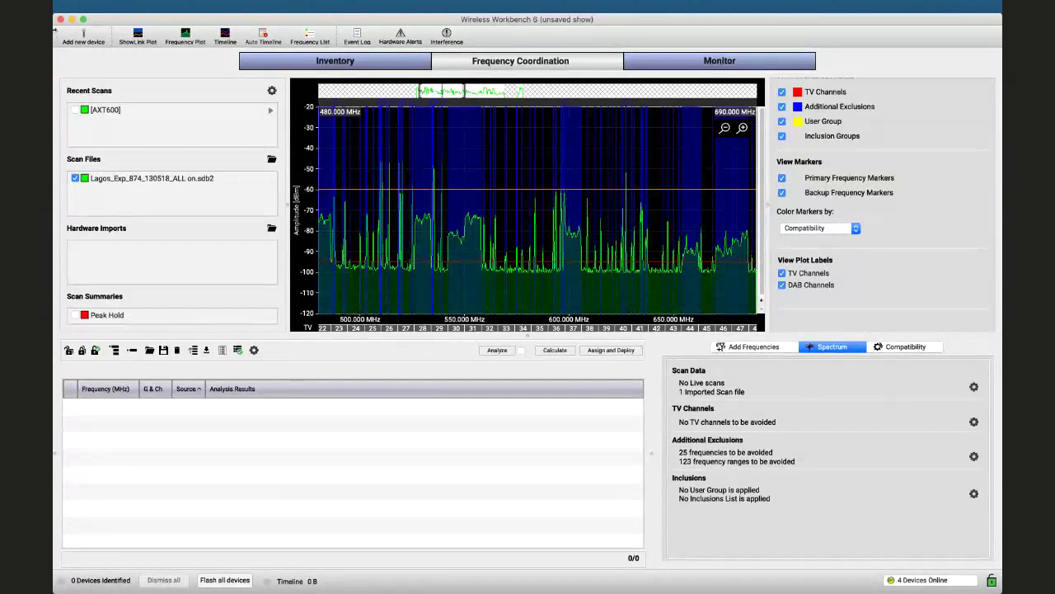
Classify peaks above the scan peak threshold as Generic Device - IMD in the coordination preferences and save the change
left_click(98, 12)
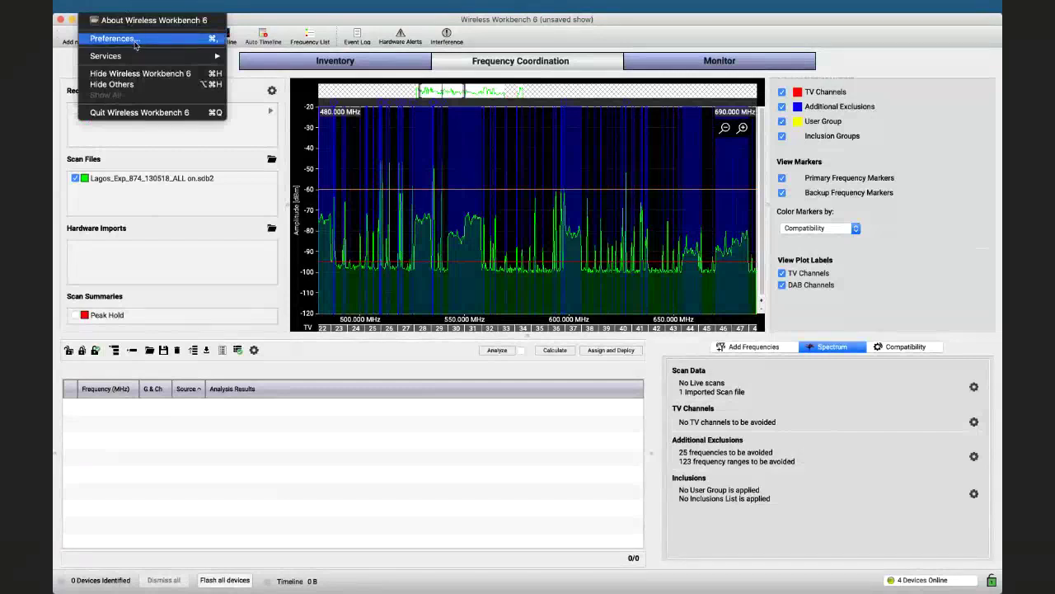
left_click(113, 38)
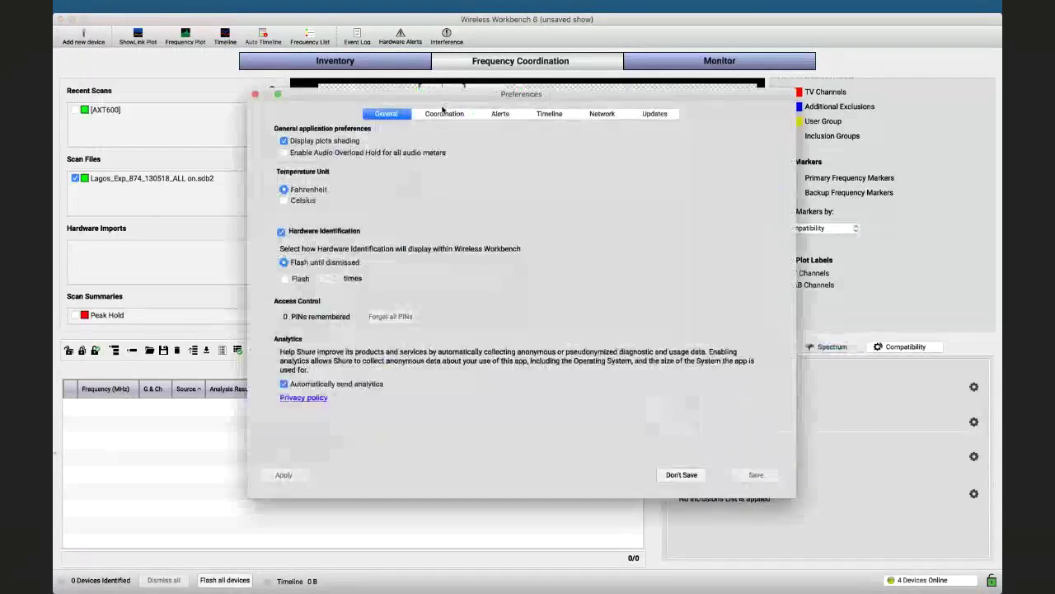
left_click(444, 113)
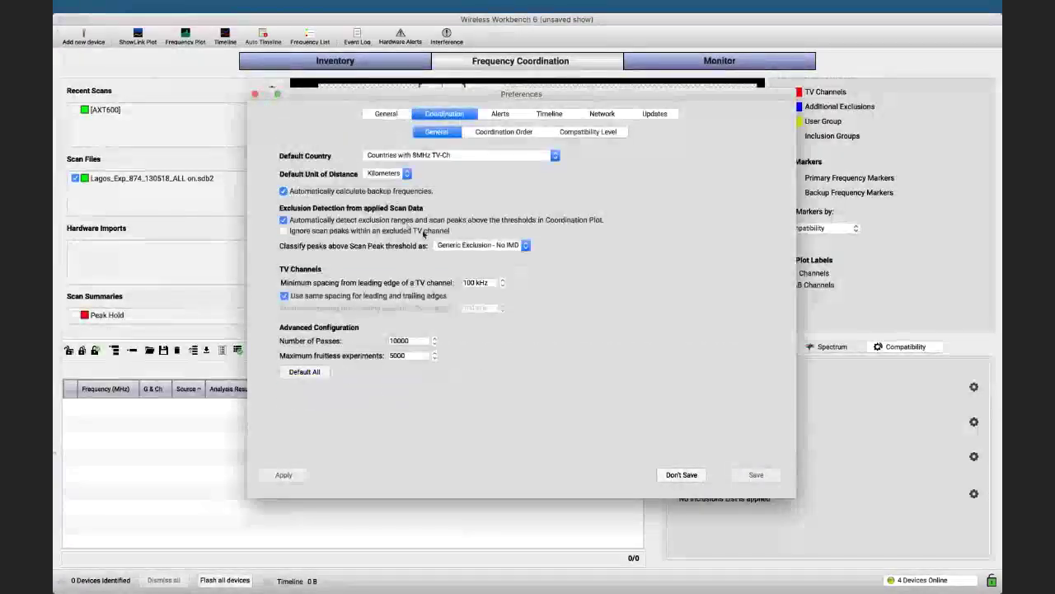
left_click(482, 245)
left_click(486, 252)
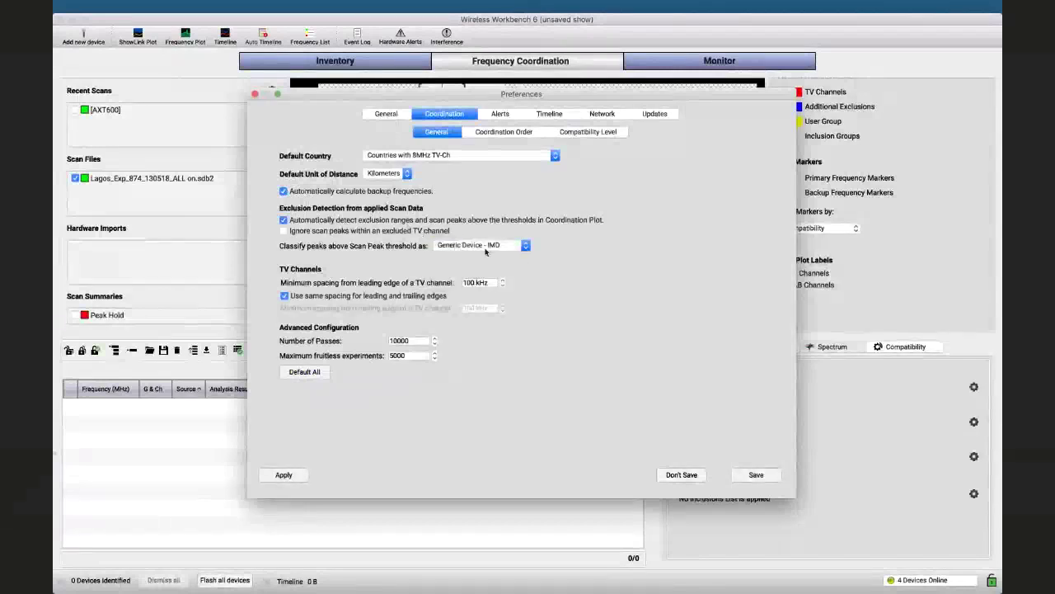
left_click(755, 476)
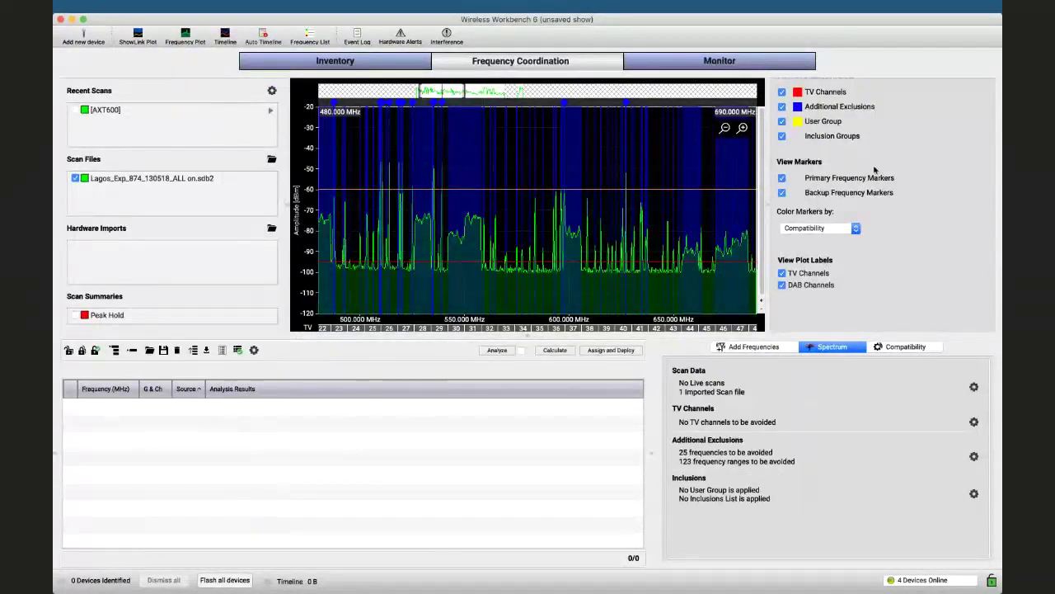
Set the start frequency of the spectrum plot to 470 MHz in the plot properties
scroll(816, 116, "up", 5)
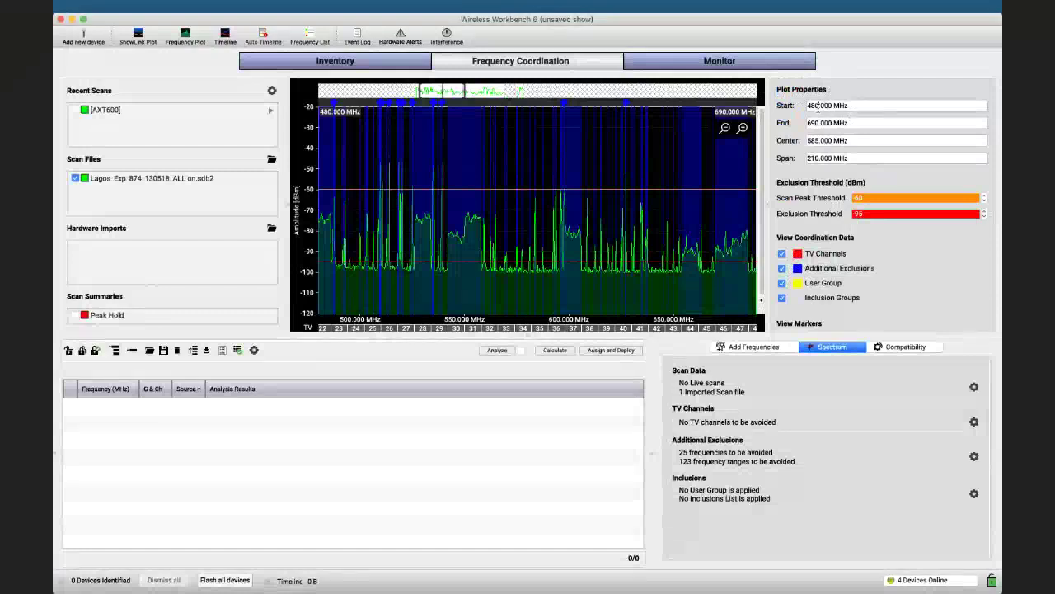
double_click(818, 106)
type("100")
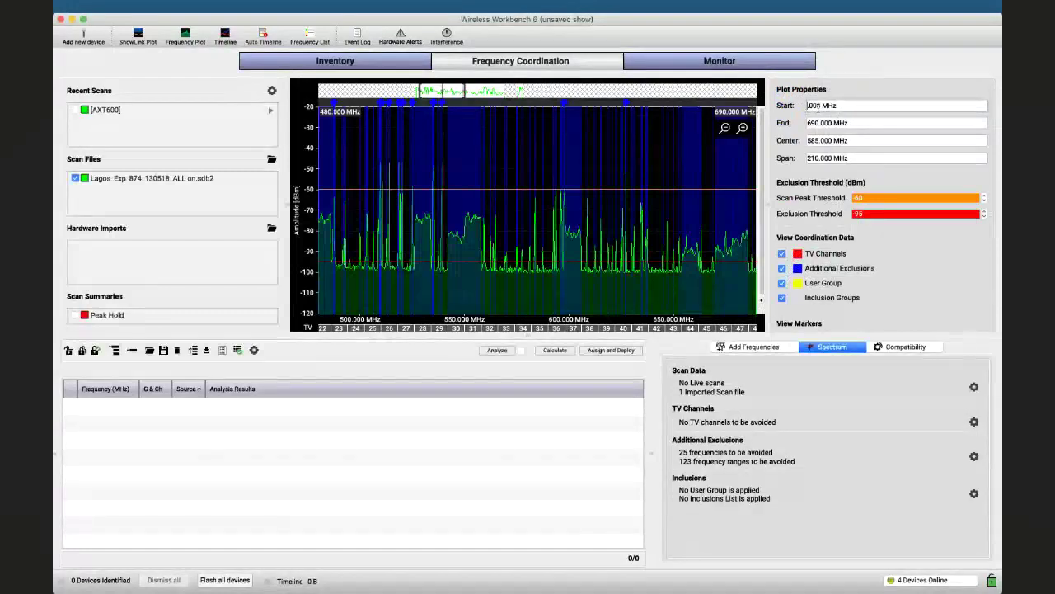
type("470")
key("Return")
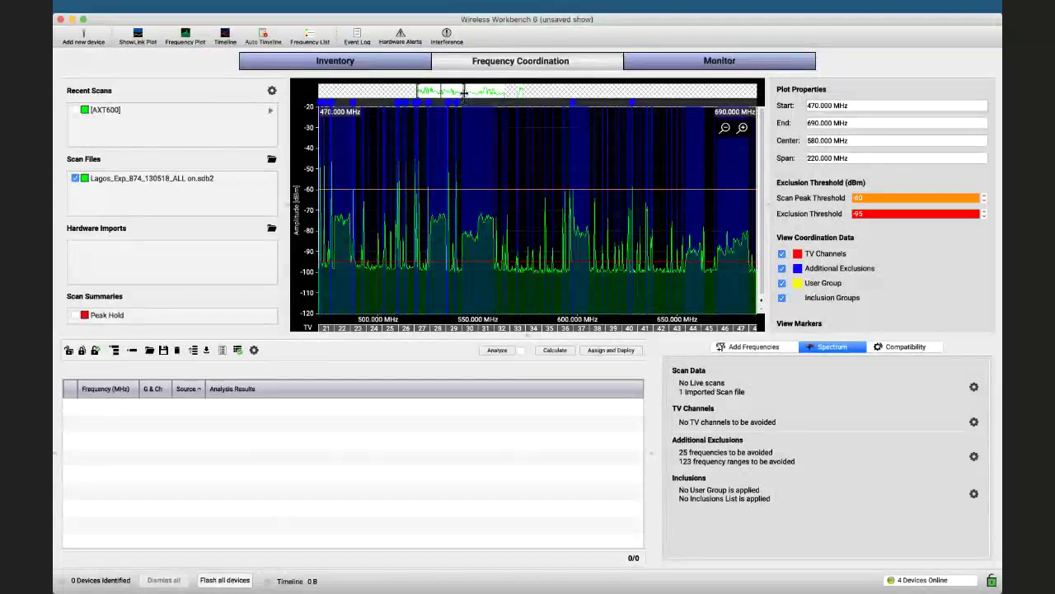
Exclude TV channels 22, 28, 30 and 31 directly on the spectrum plot
scroll(464, 93, "up", 5)
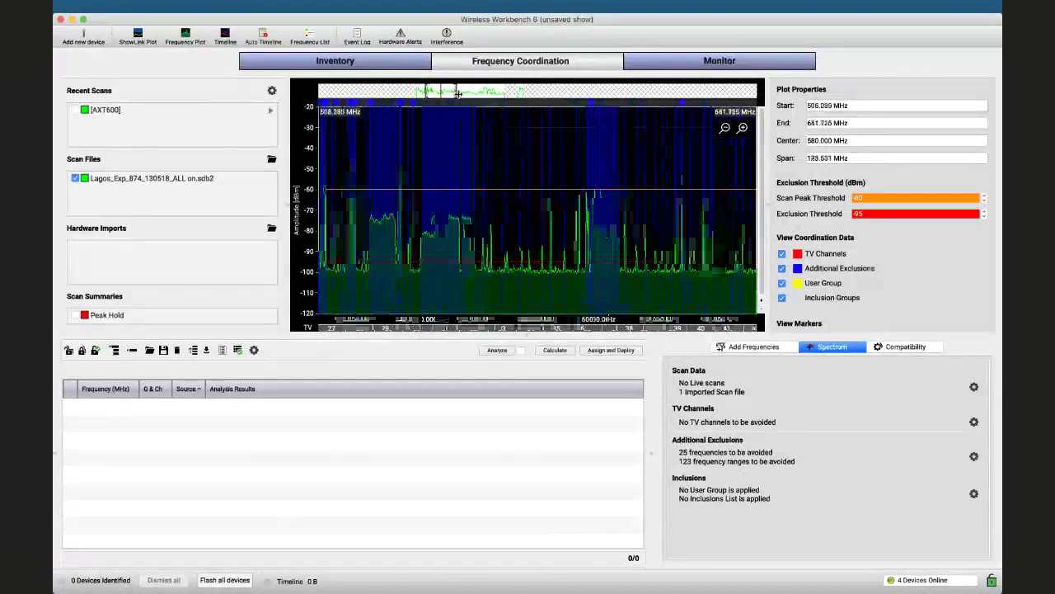
scroll(446, 91, "down", 1)
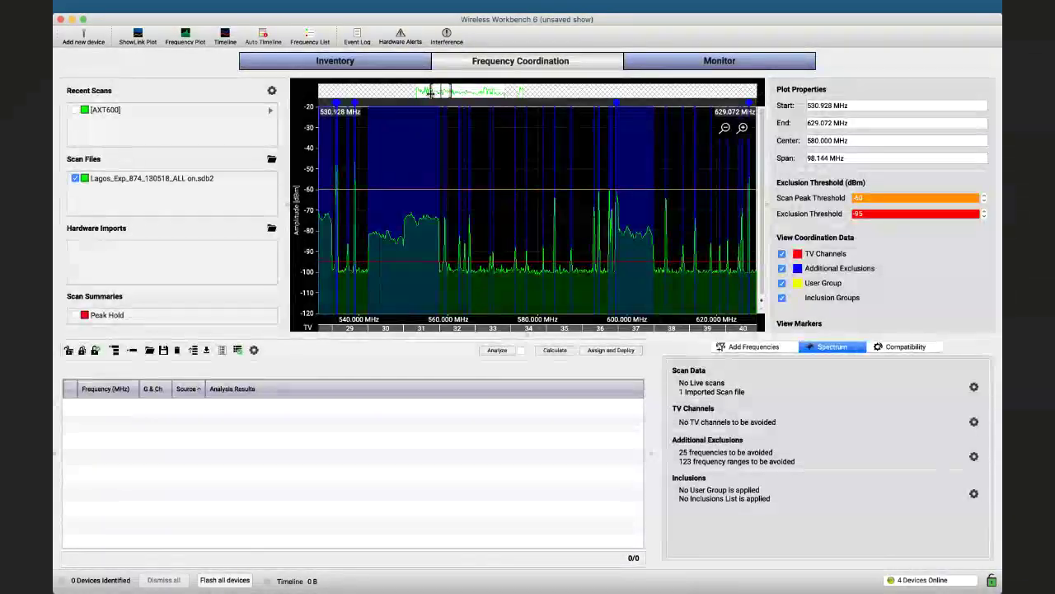
left_click_drag(438, 90, 425, 88)
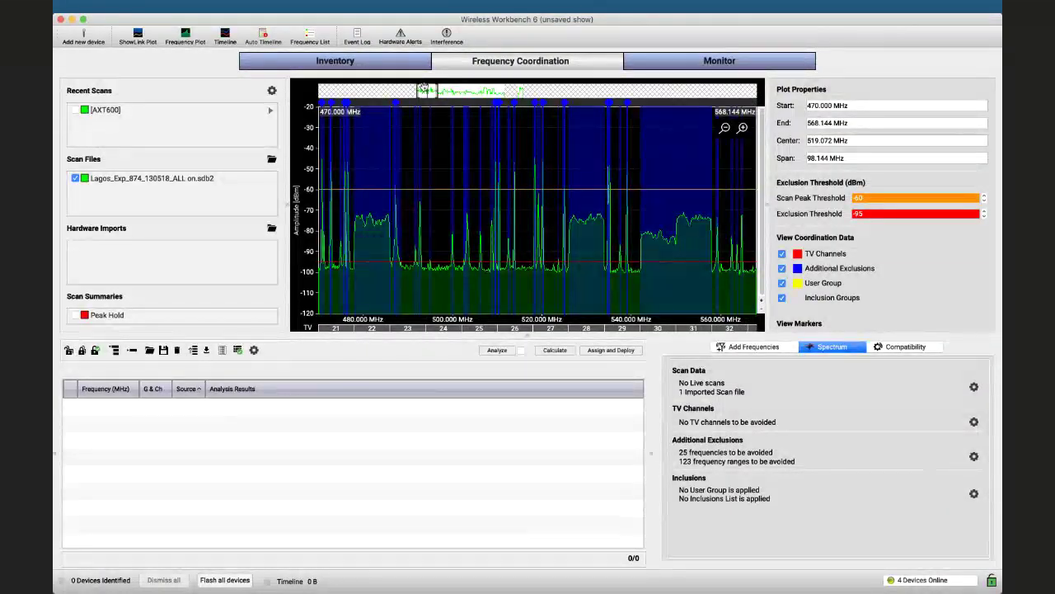
right_click(371, 328)
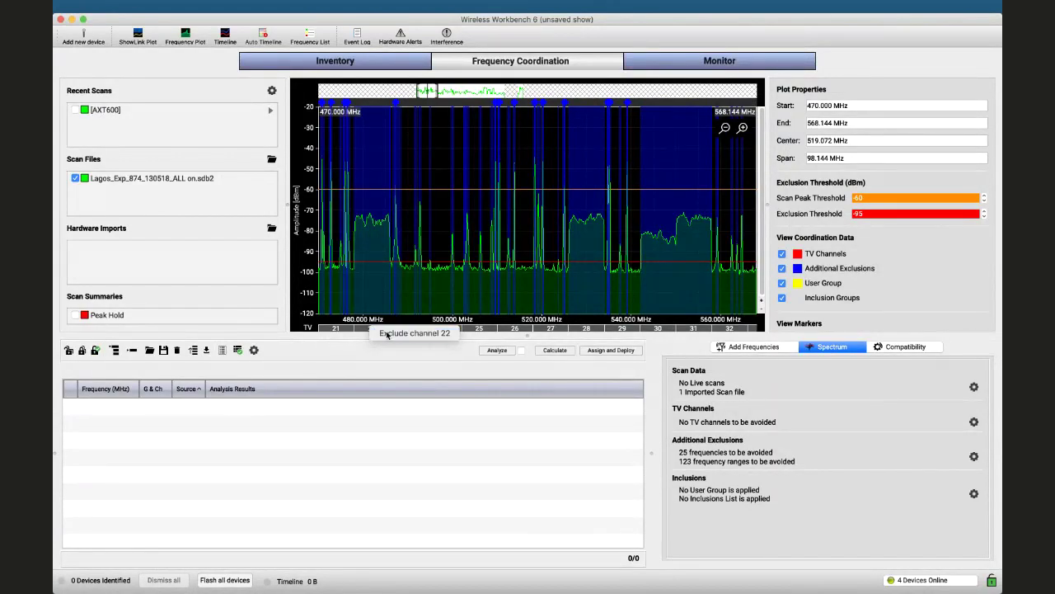
left_click(386, 334)
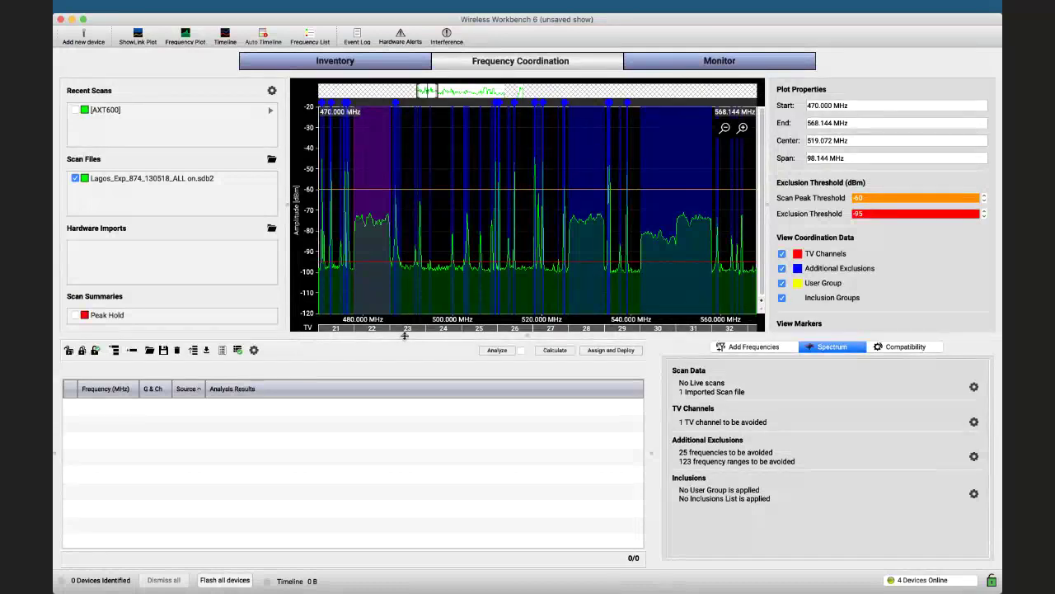
right_click(579, 330)
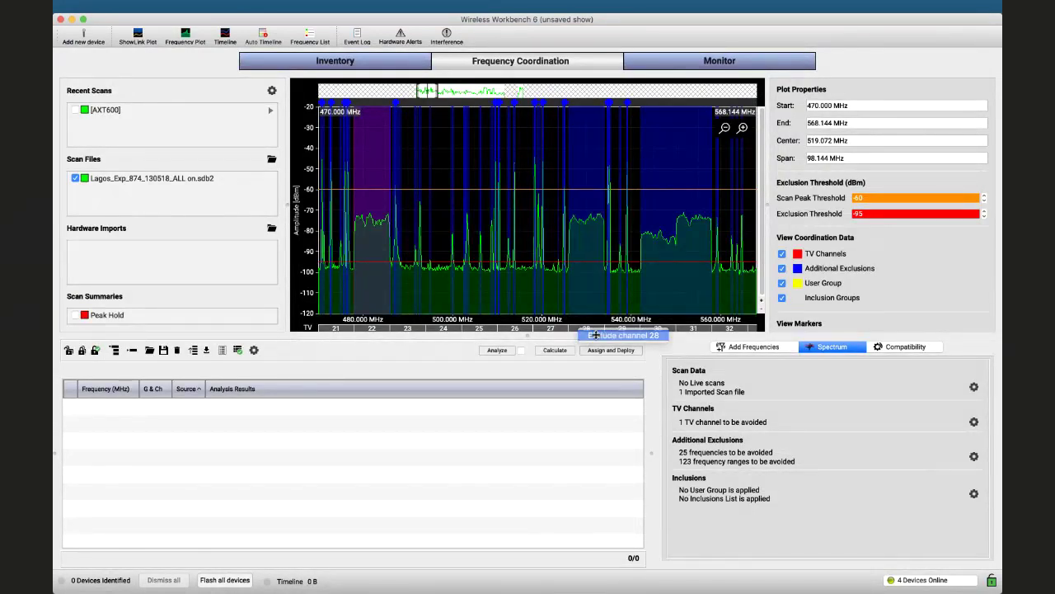
left_click(595, 334)
right_click(653, 330)
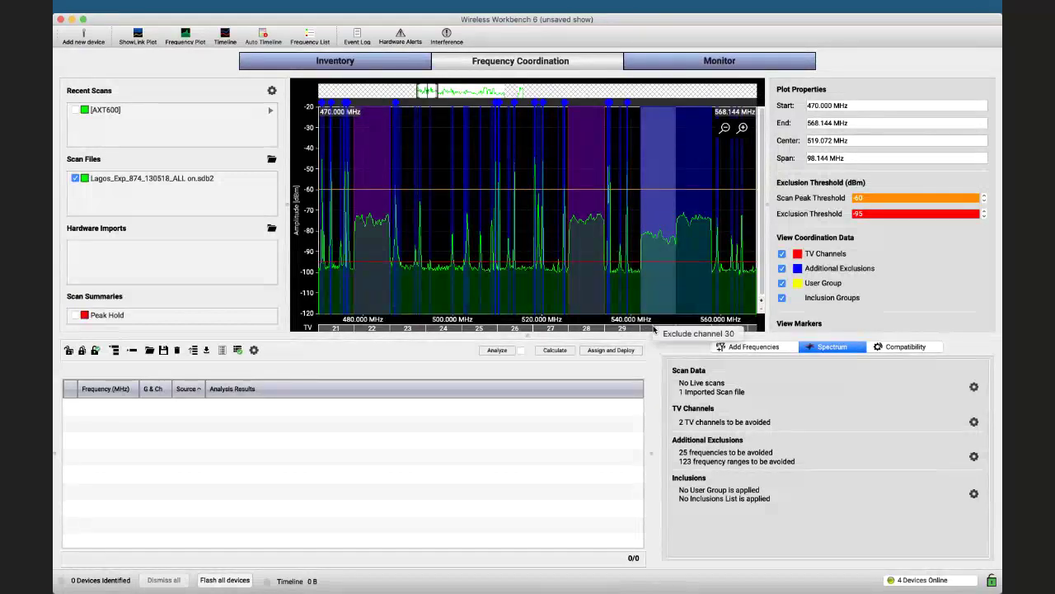
left_click(660, 333)
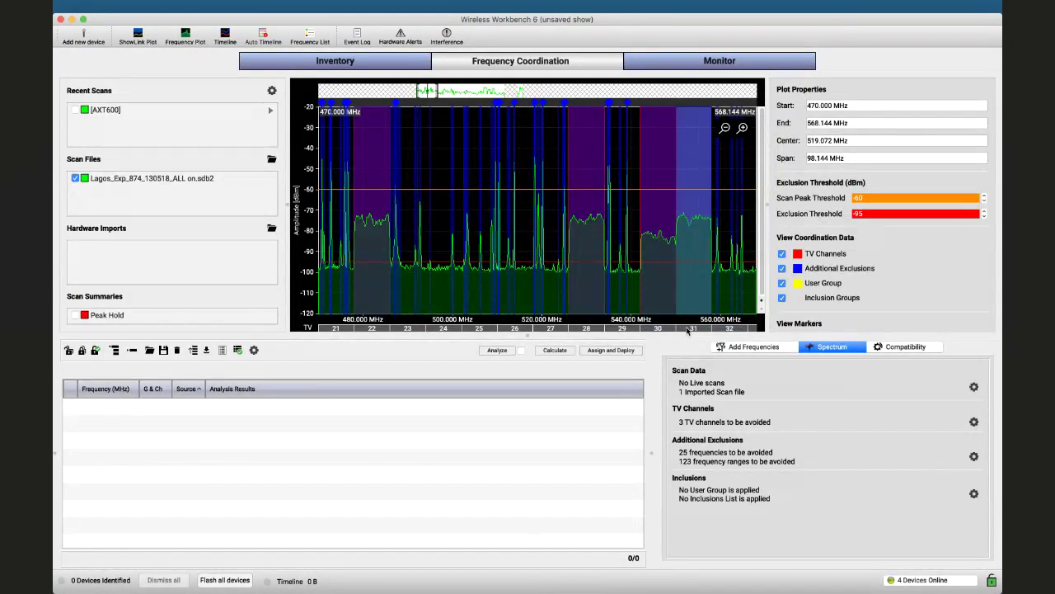
right_click(689, 329)
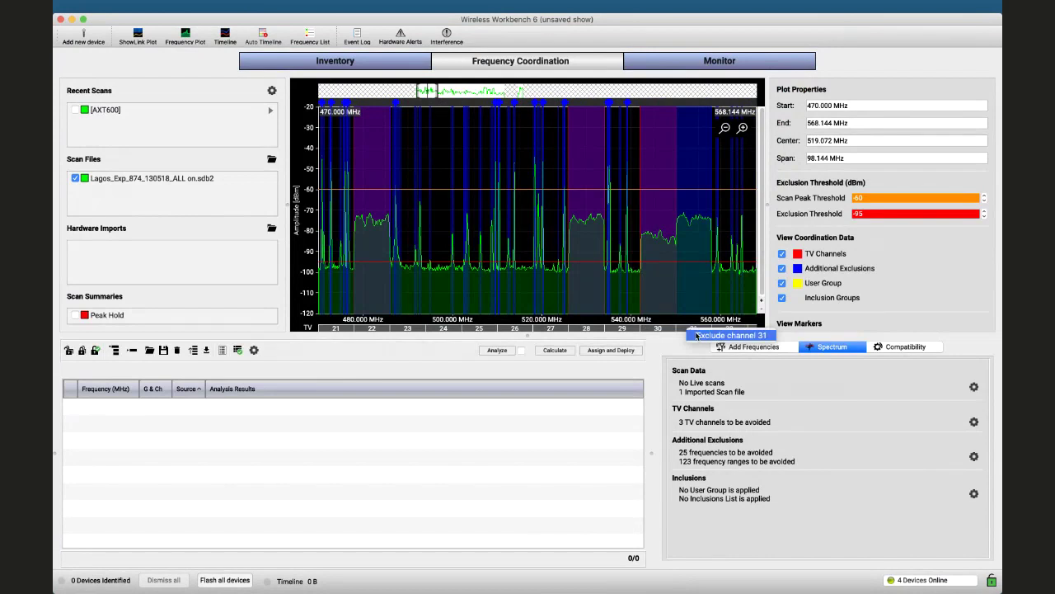
left_click(695, 335)
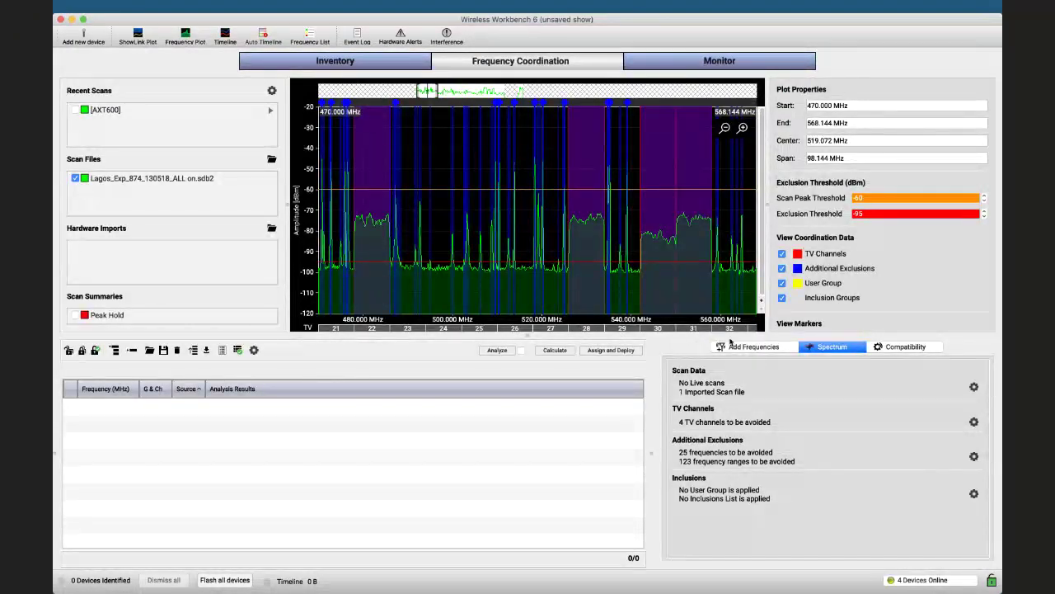
Add 32 primary frequencies for the Shure PSM1000 in band G10, and clear the coordination workspace again
left_click(763, 347)
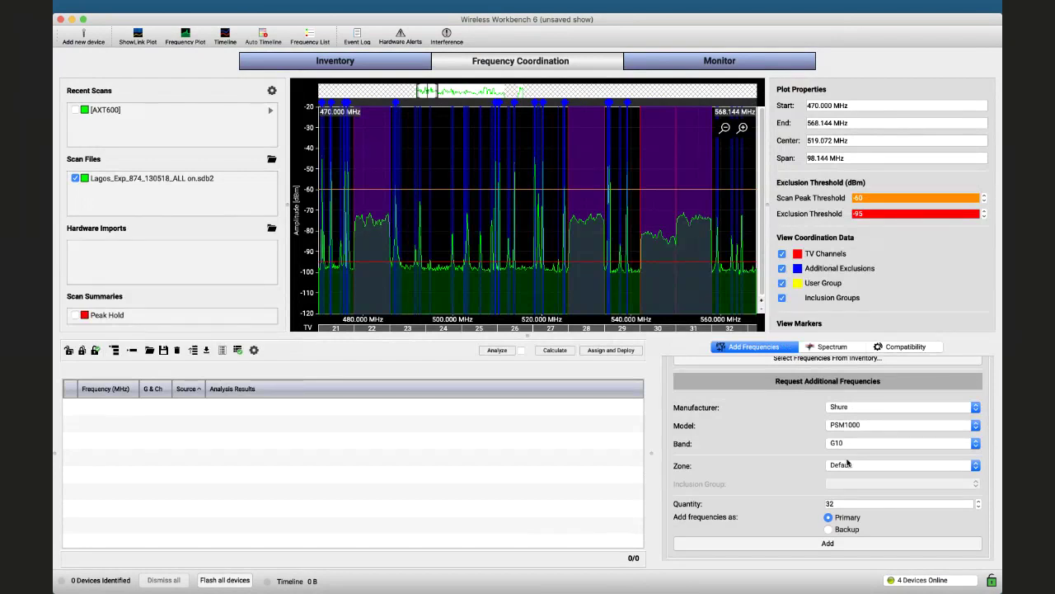
left_click(841, 545)
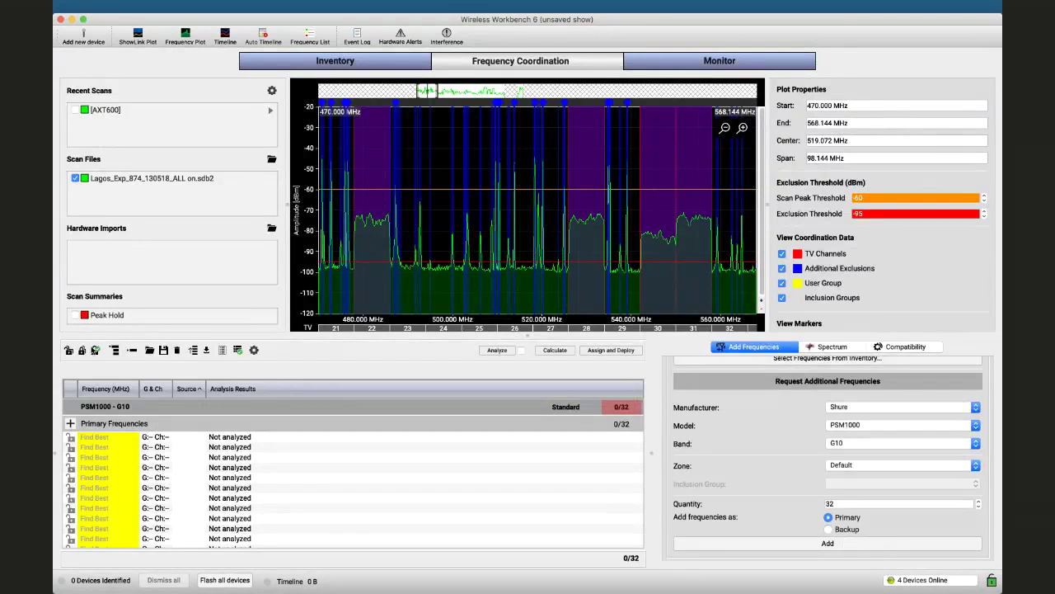
left_click(176, 350)
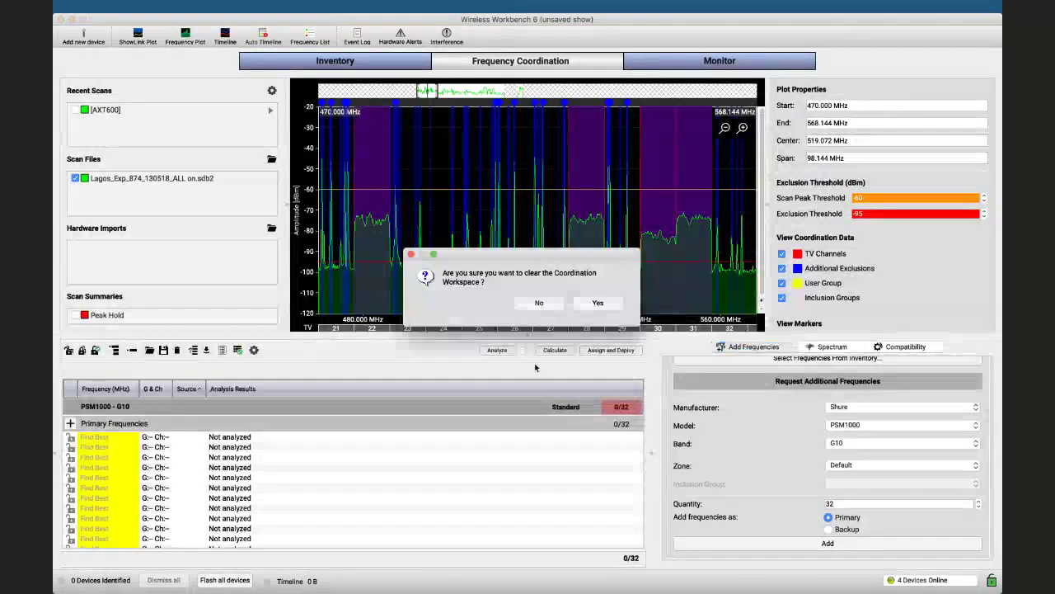
left_click(600, 302)
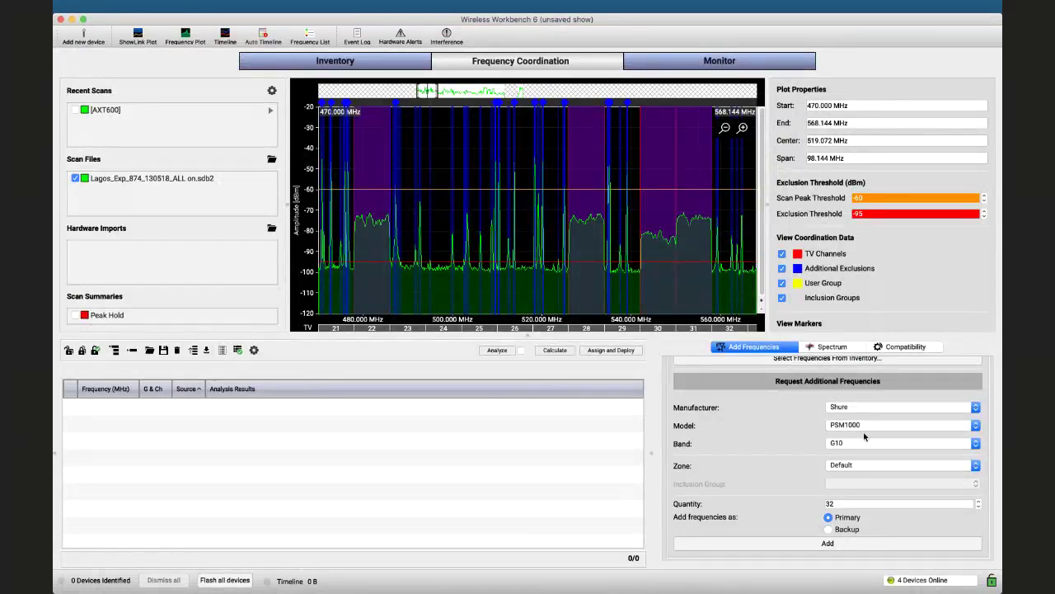
Request 16 primary frequencies for the Shure PSM1000 in band G10 and calculate them, stopping the calculation before it completes
double_click(858, 504)
left_click(816, 545)
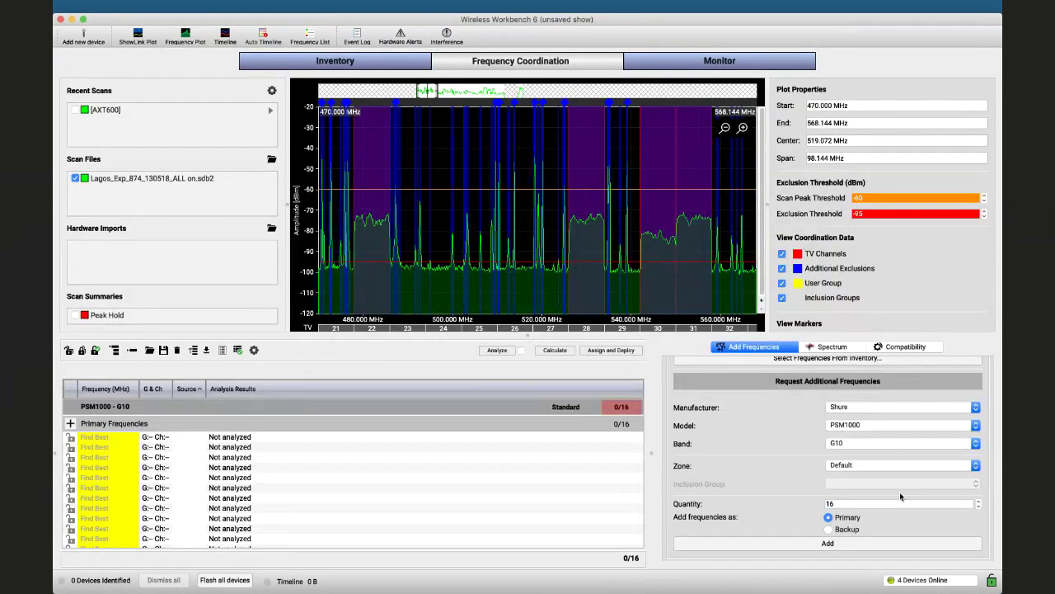
left_click(548, 351)
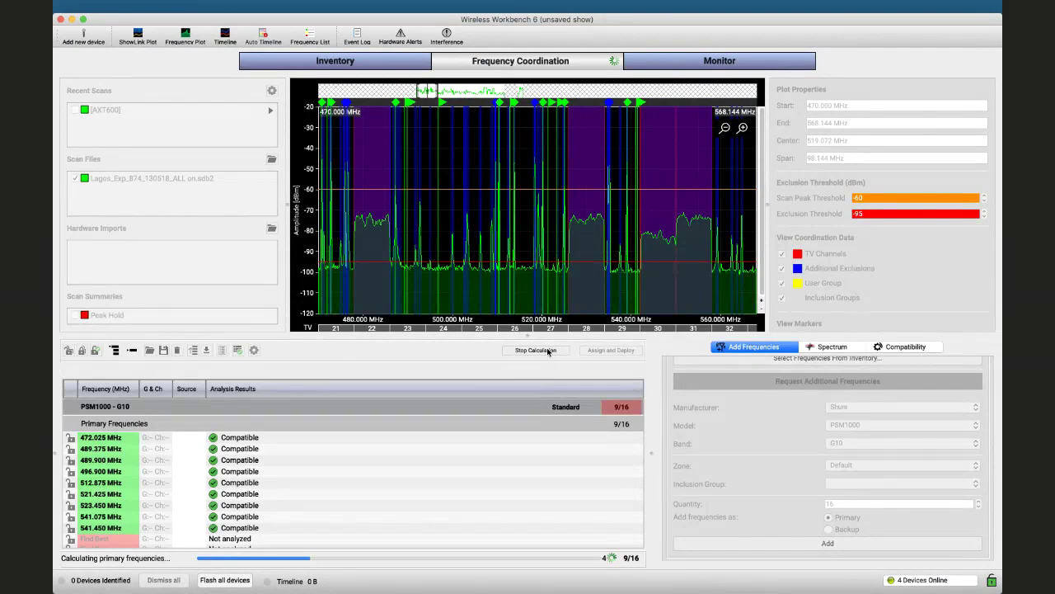
left_click(535, 351)
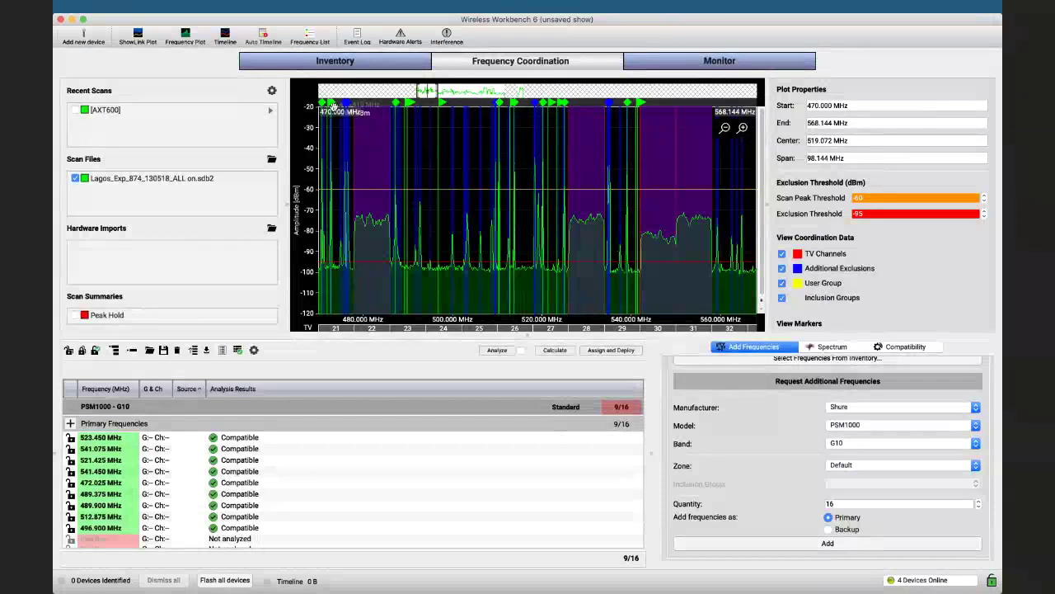
Review the detected single frequencies and frequency ranges in the additional exclusions, and close the list without saving
left_click(834, 348)
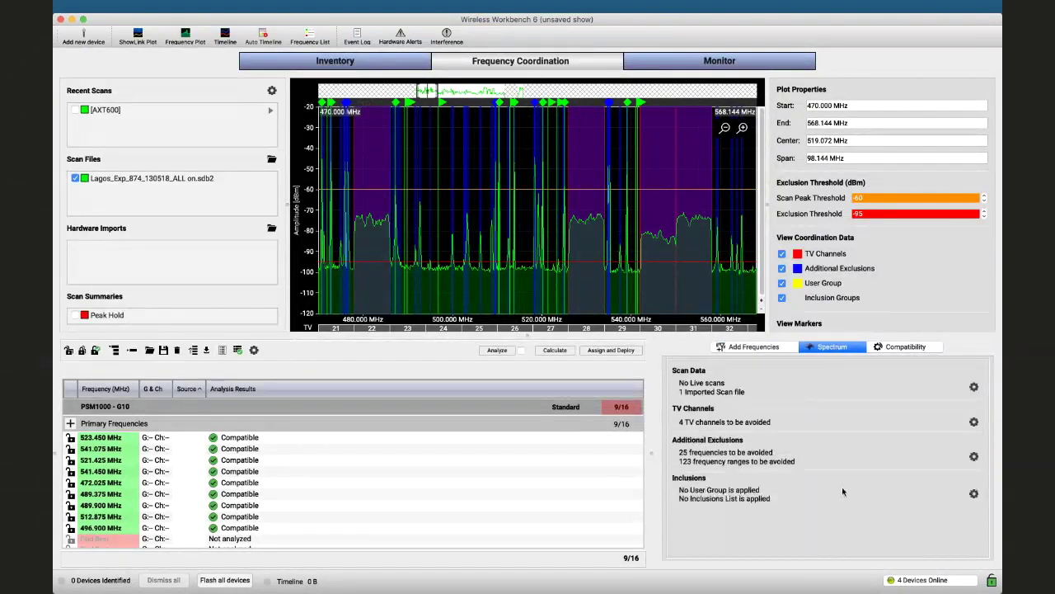
left_click(974, 457)
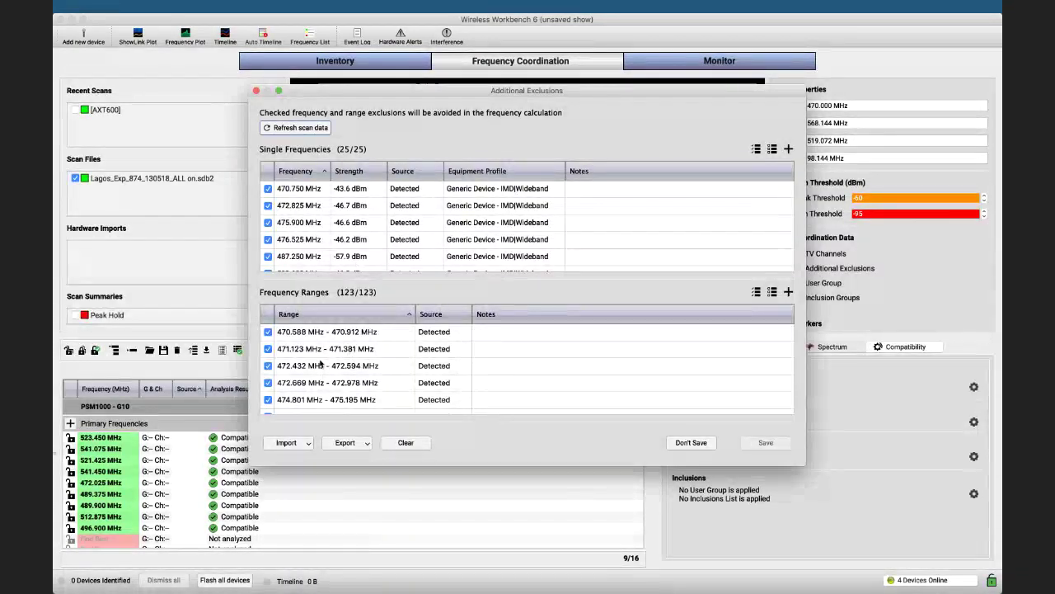
scroll(320, 363, "down", 3)
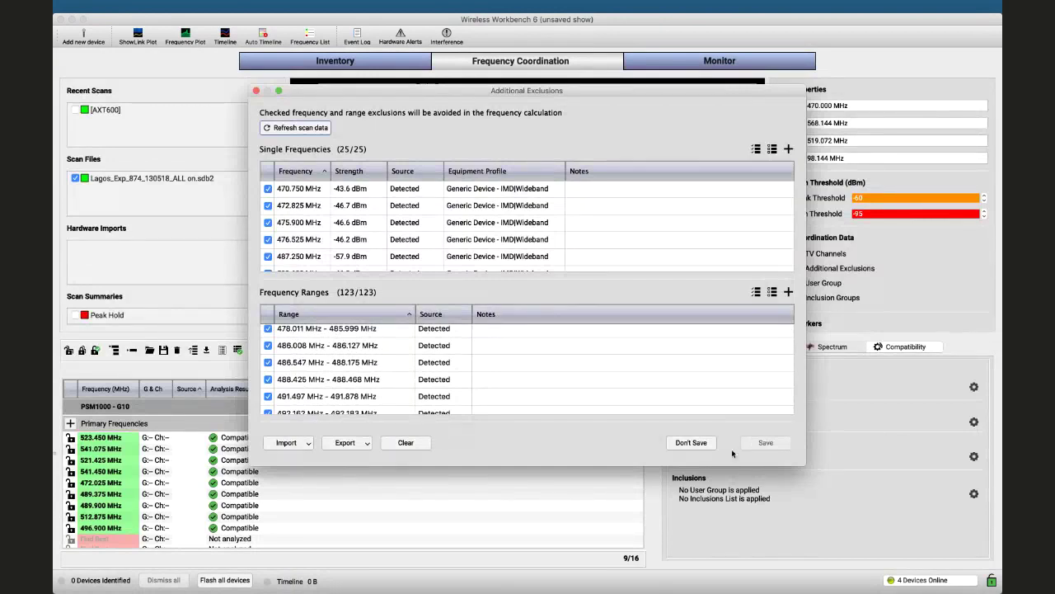
left_click(692, 443)
left_click(687, 444)
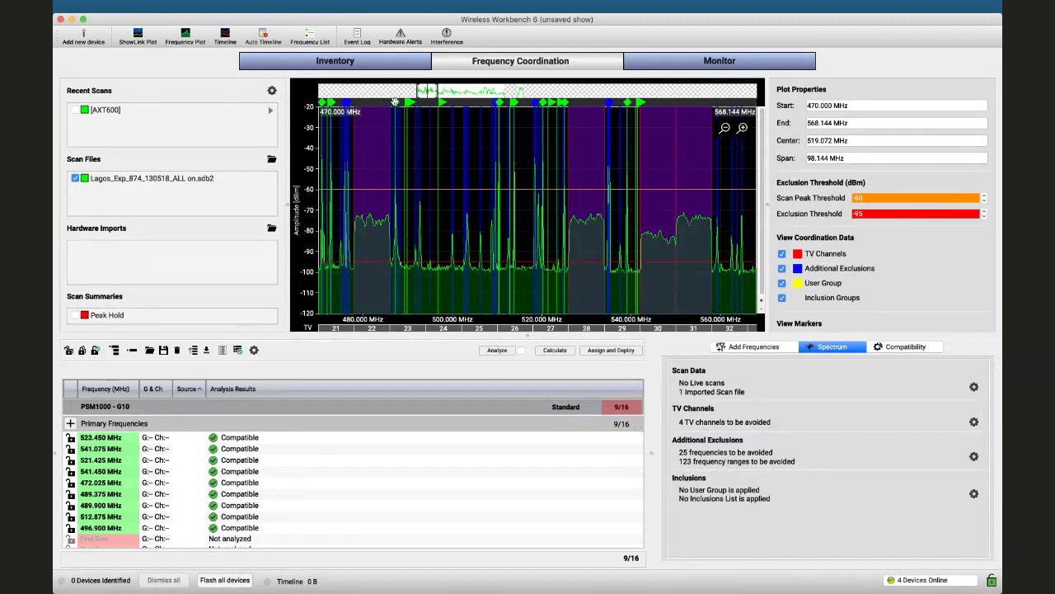
Assign a custom equipment profile, Shure UR4S in band G1, to the scan peak at 510.450 MHz on the spectrum plot
mouse_move(395, 101)
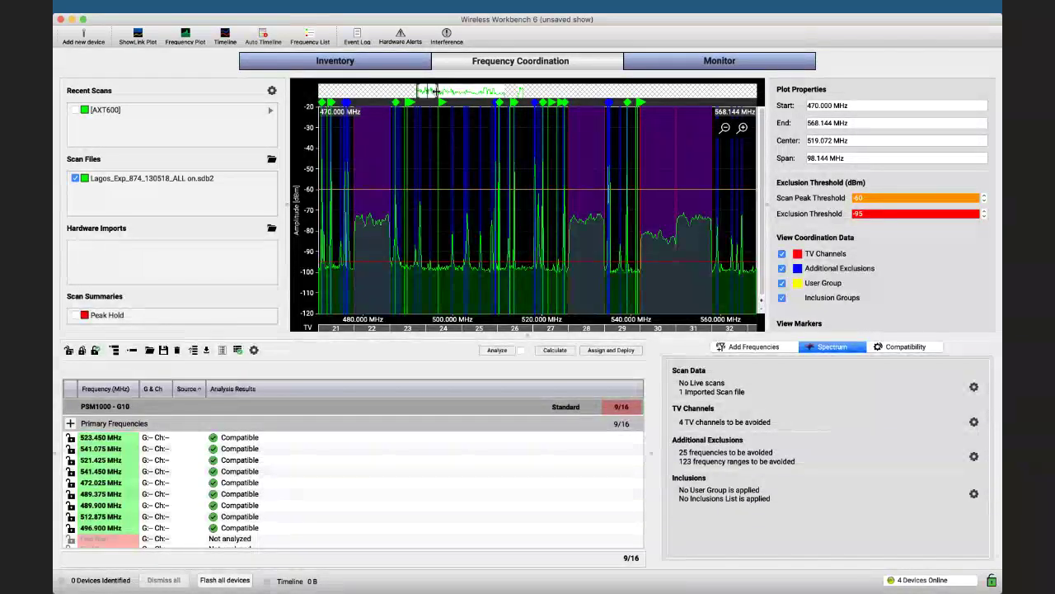
scroll(431, 91, "up", 5)
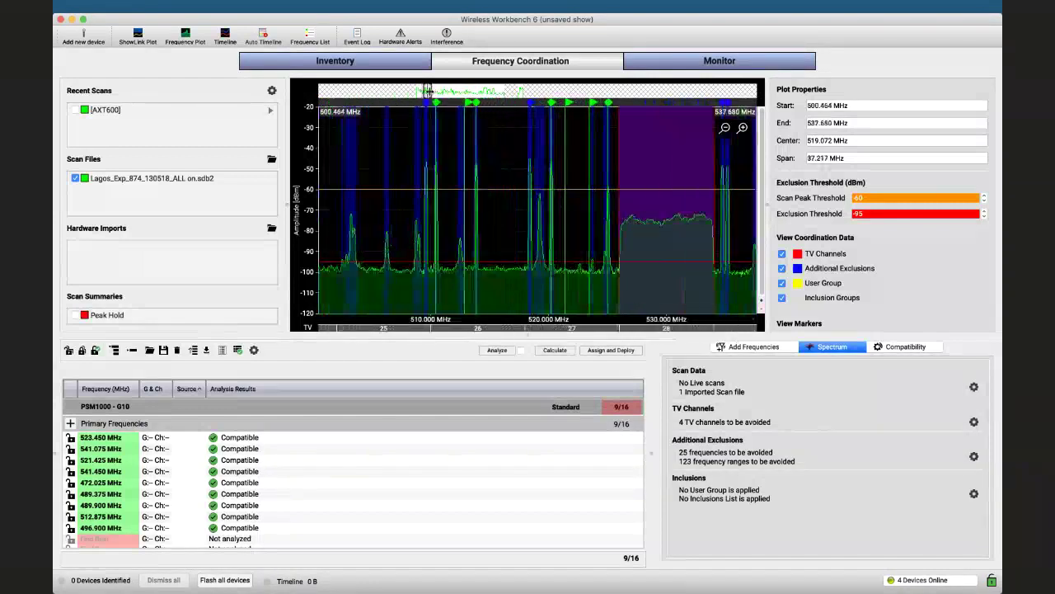
scroll(427, 91, "down", 1)
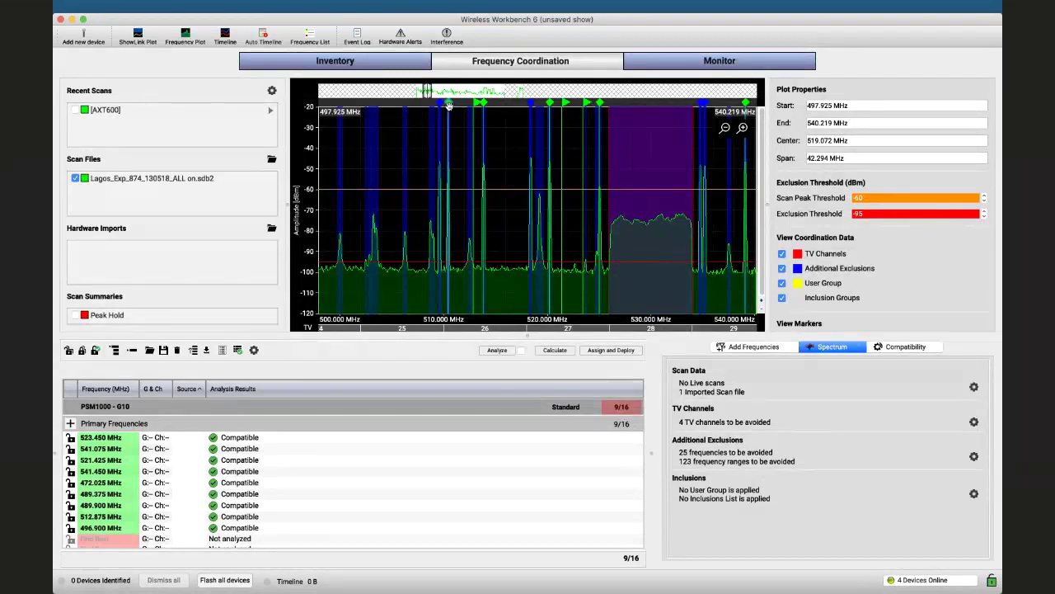
right_click(449, 106)
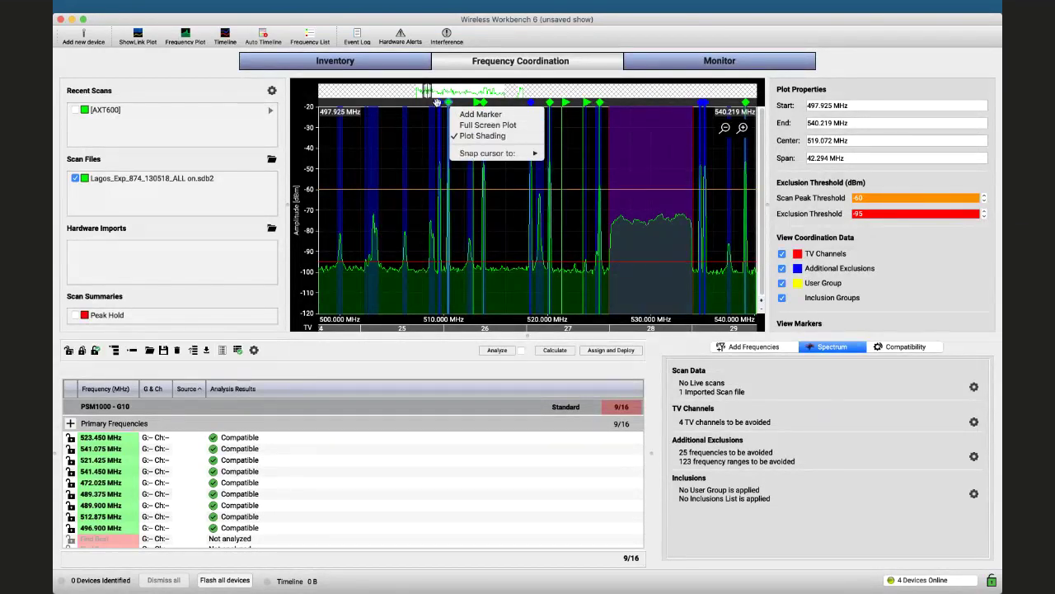
left_click(447, 105)
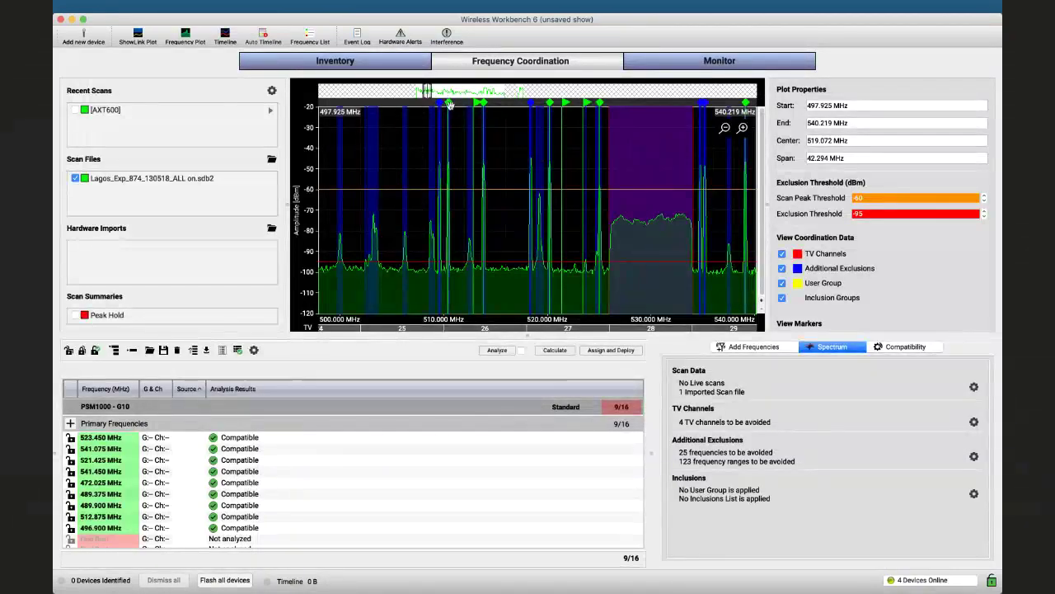
right_click(449, 105)
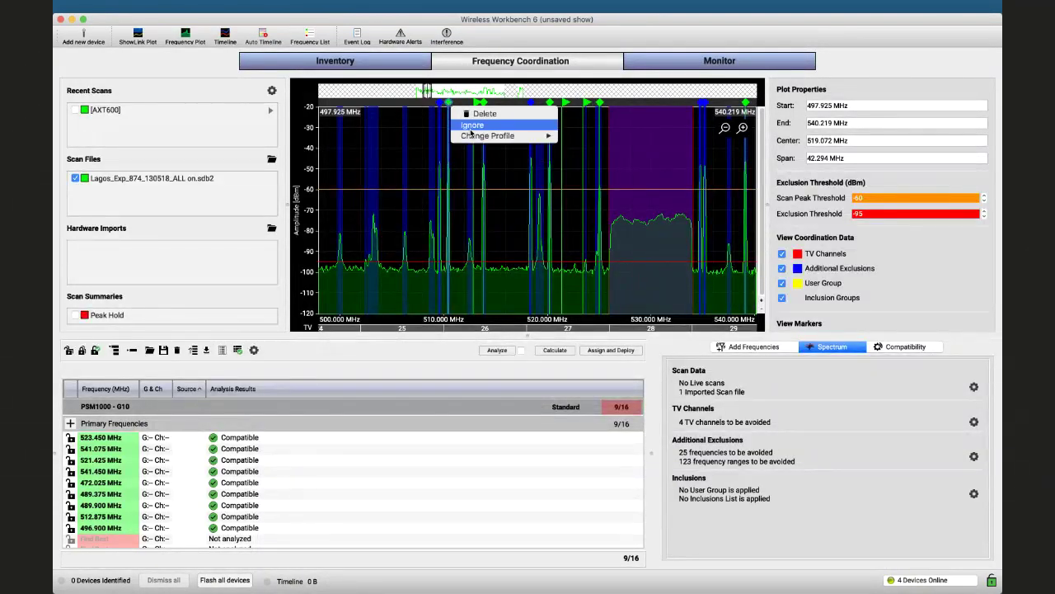
mouse_move(476, 137)
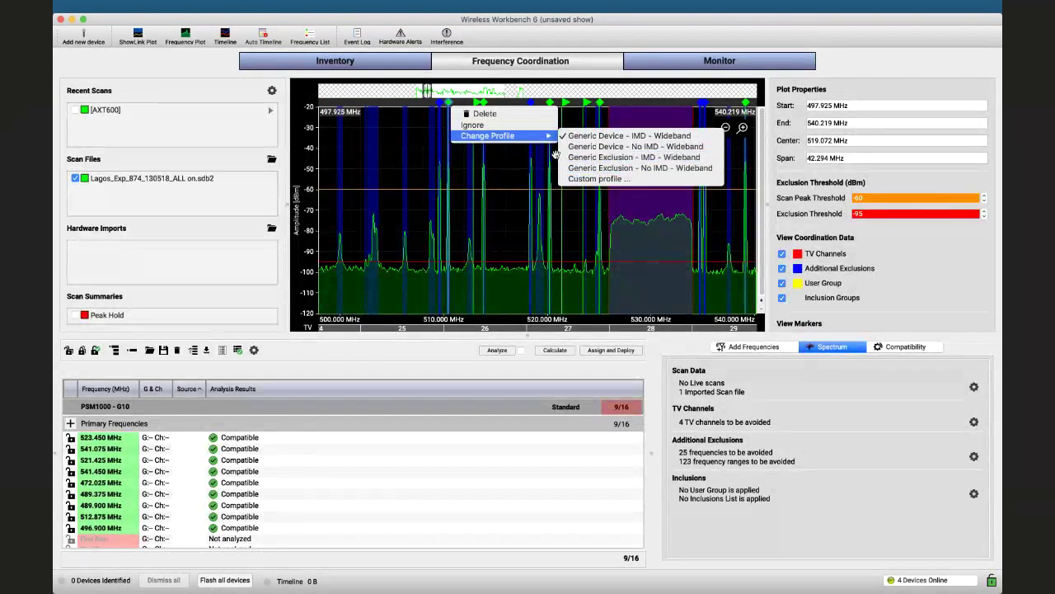
left_click(595, 178)
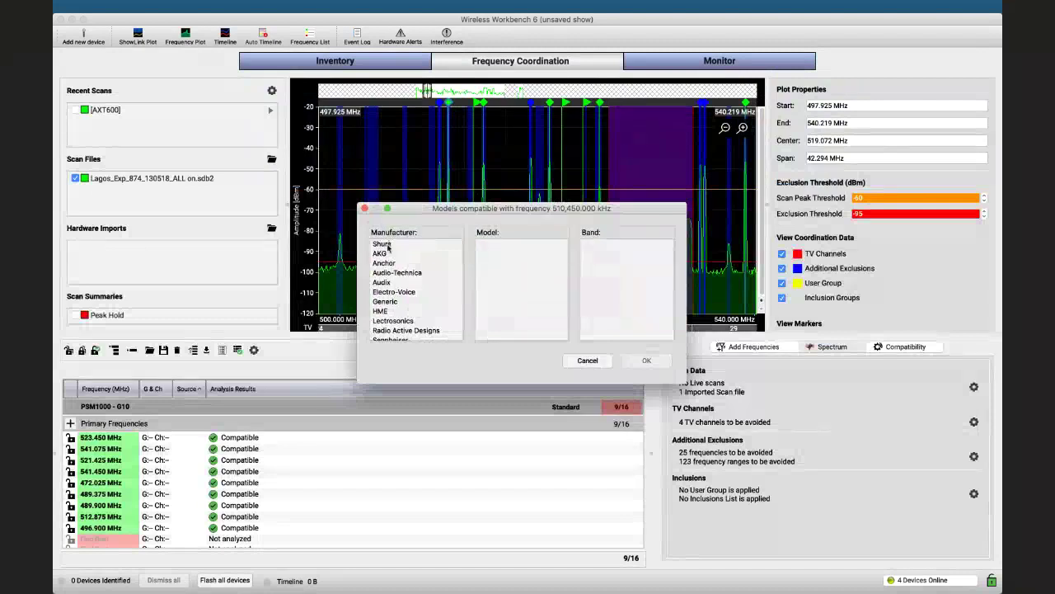
left_click(388, 243)
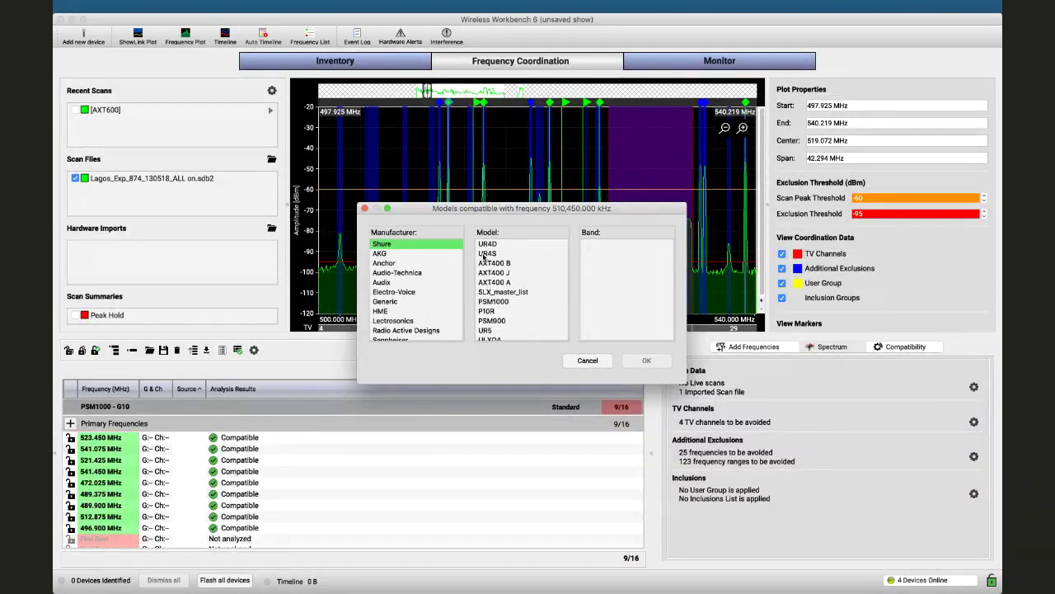
left_click(485, 255)
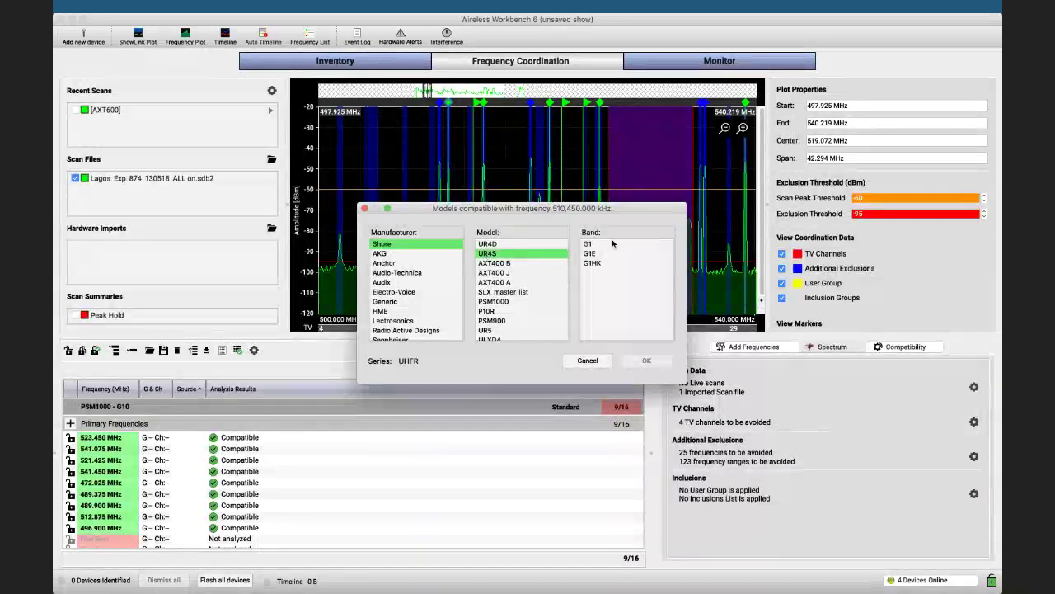
left_click(586, 246)
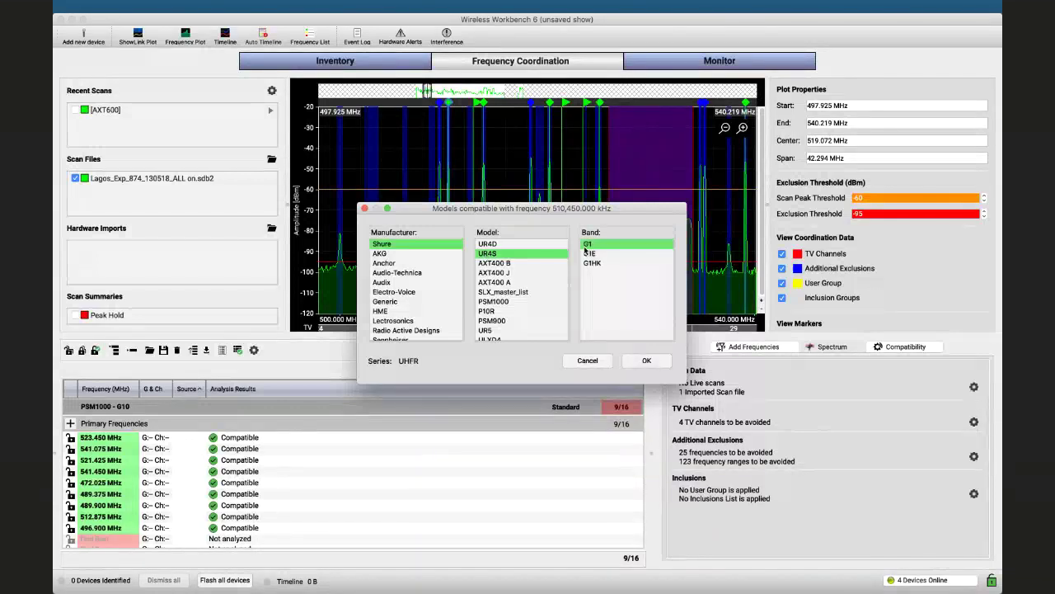
left_click(647, 362)
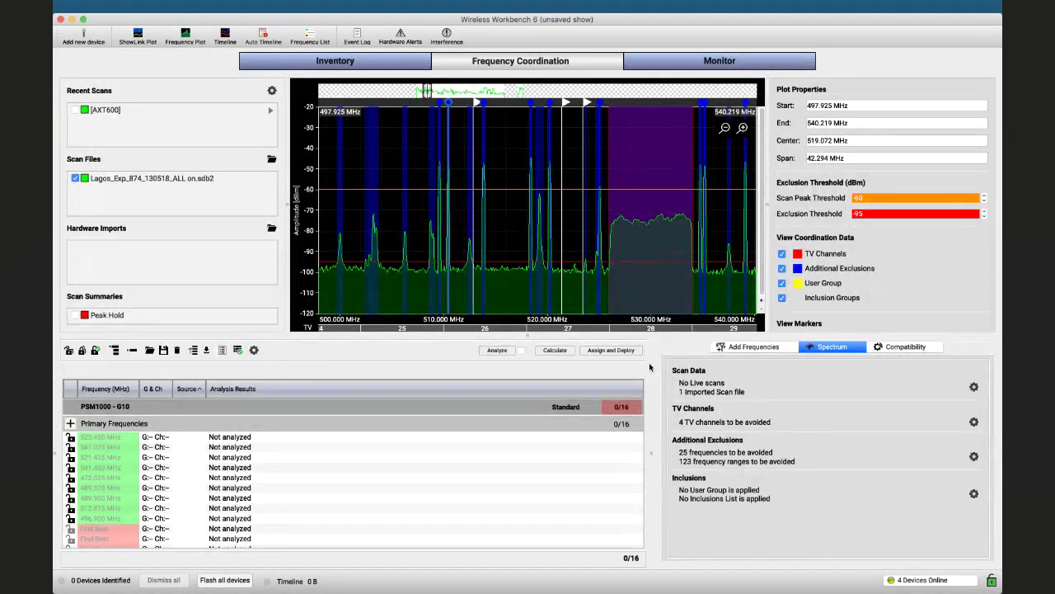
Set the preferences to classify peaks above the Scan Peak threshold as Generic Device - No IMD, and recalculate the PSM1000 frequencies, stopping the calculation early
left_click(149, 5)
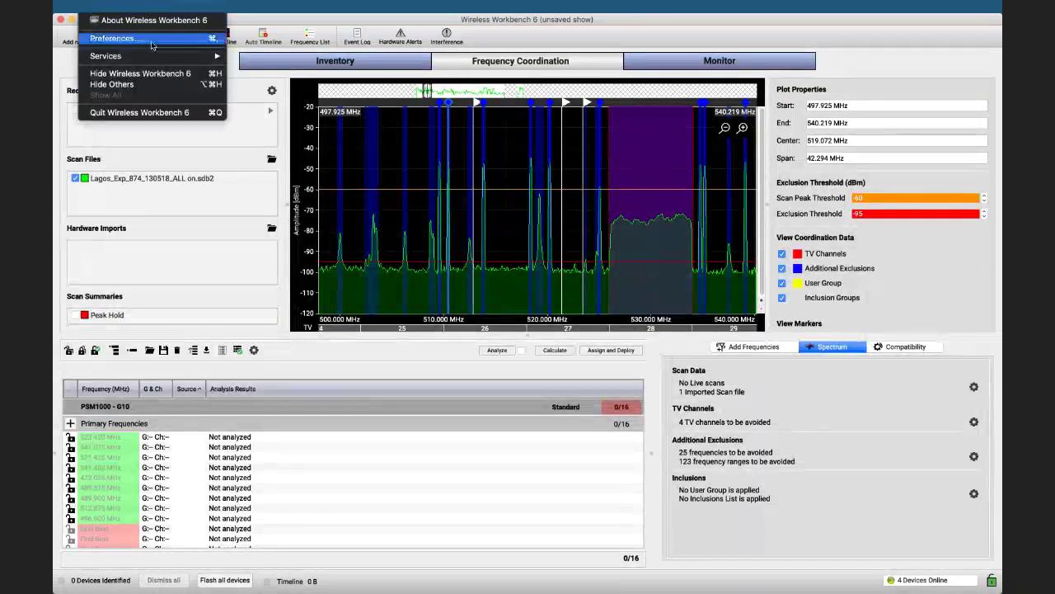
left_click(124, 38)
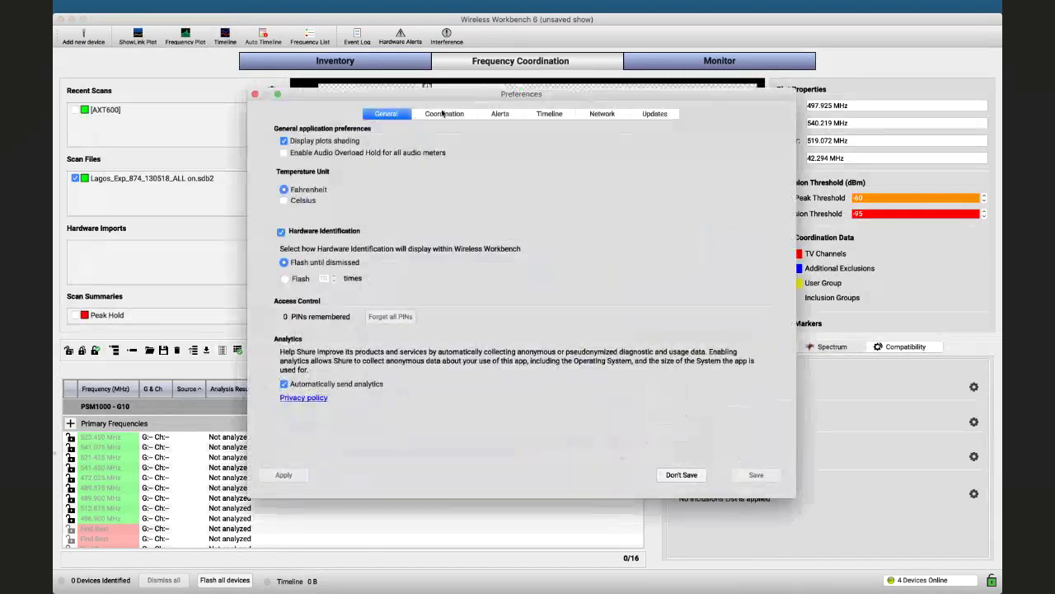
left_click(444, 113)
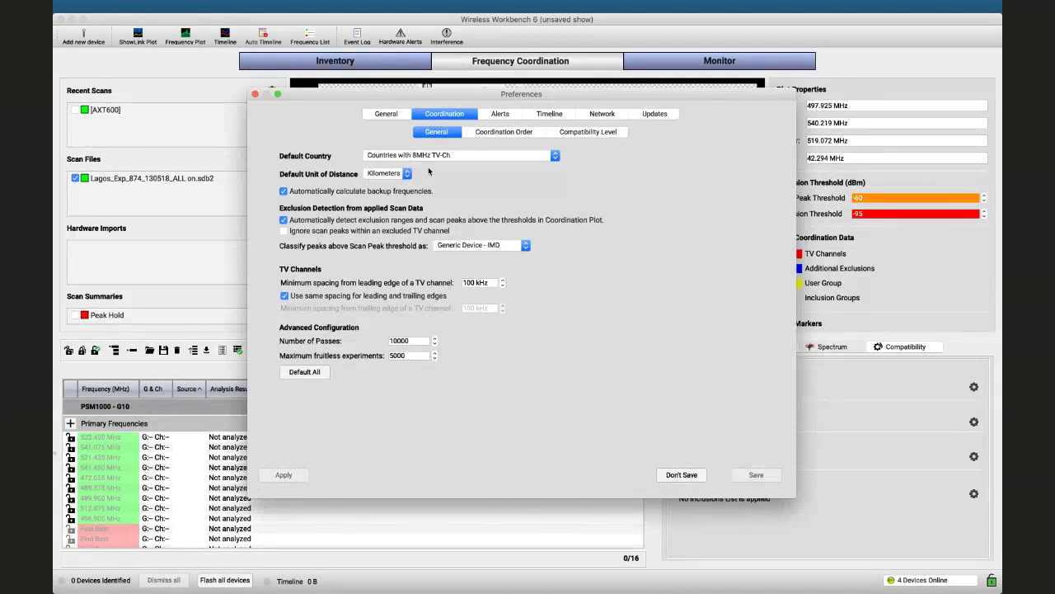
left_click(494, 246)
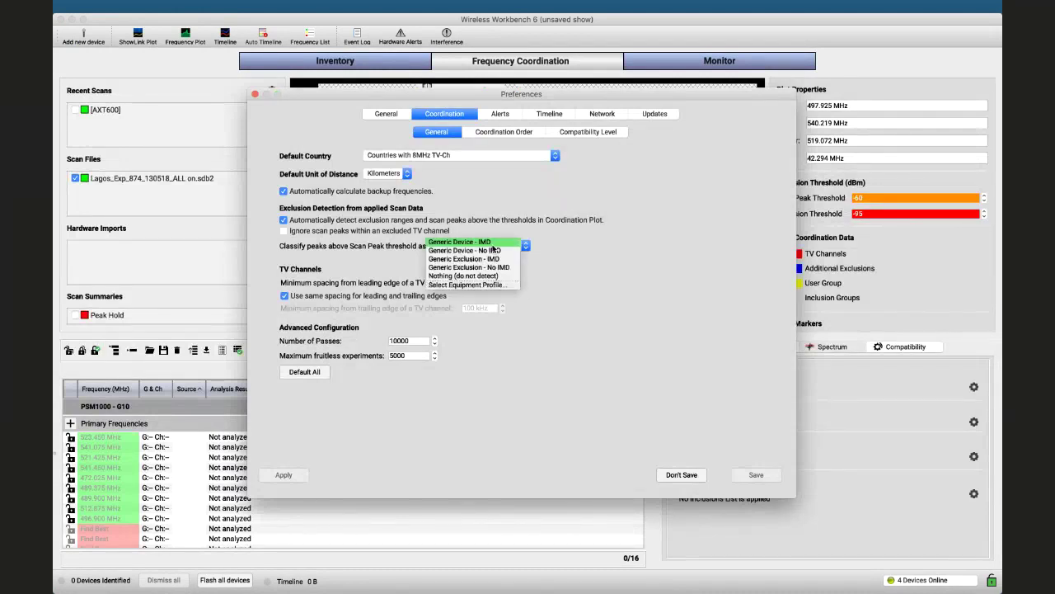
left_click(494, 250)
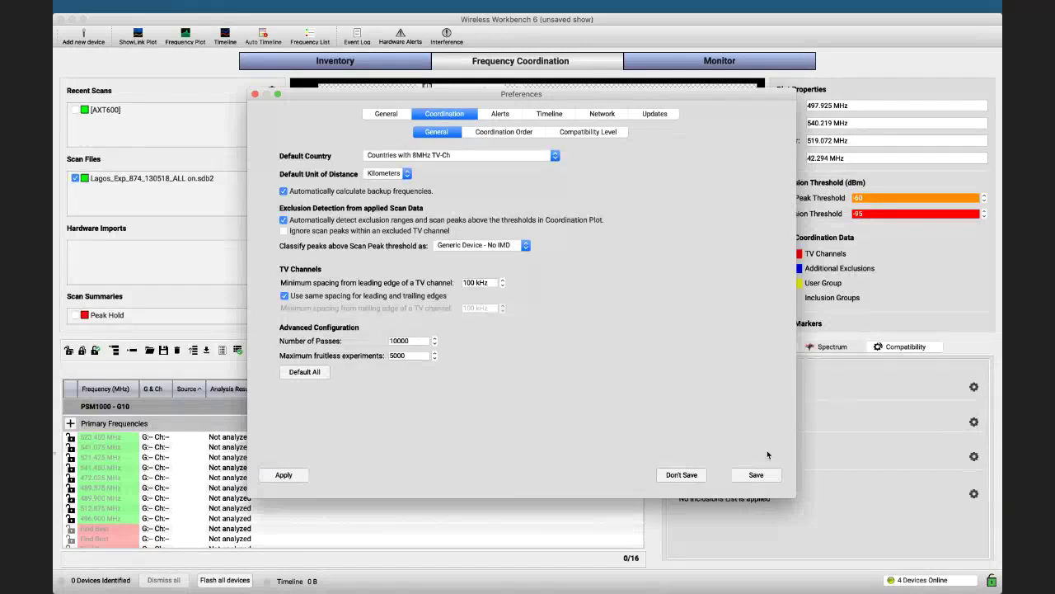
left_click(756, 475)
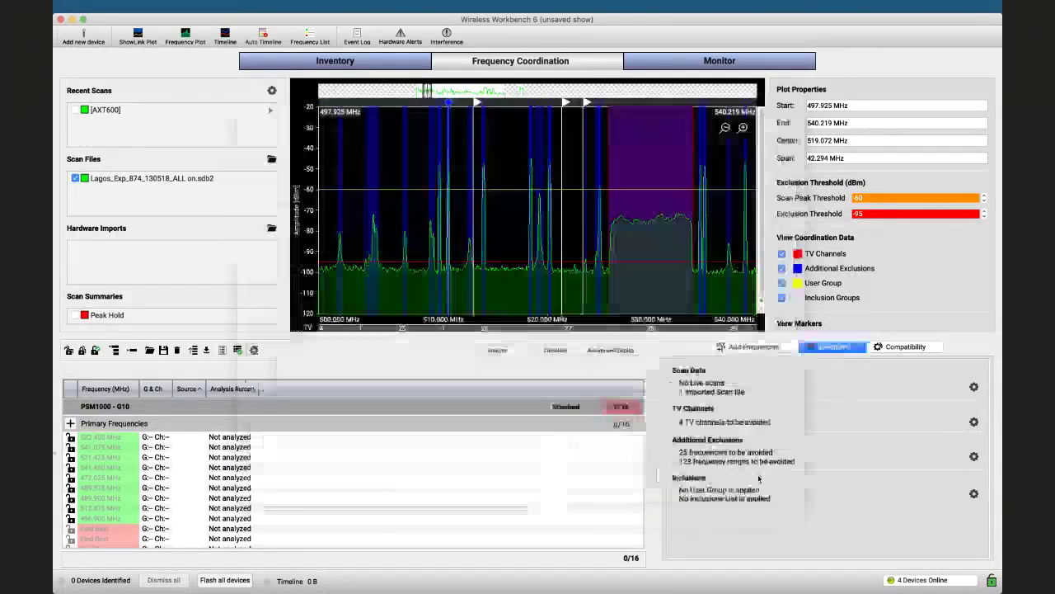
left_click(554, 351)
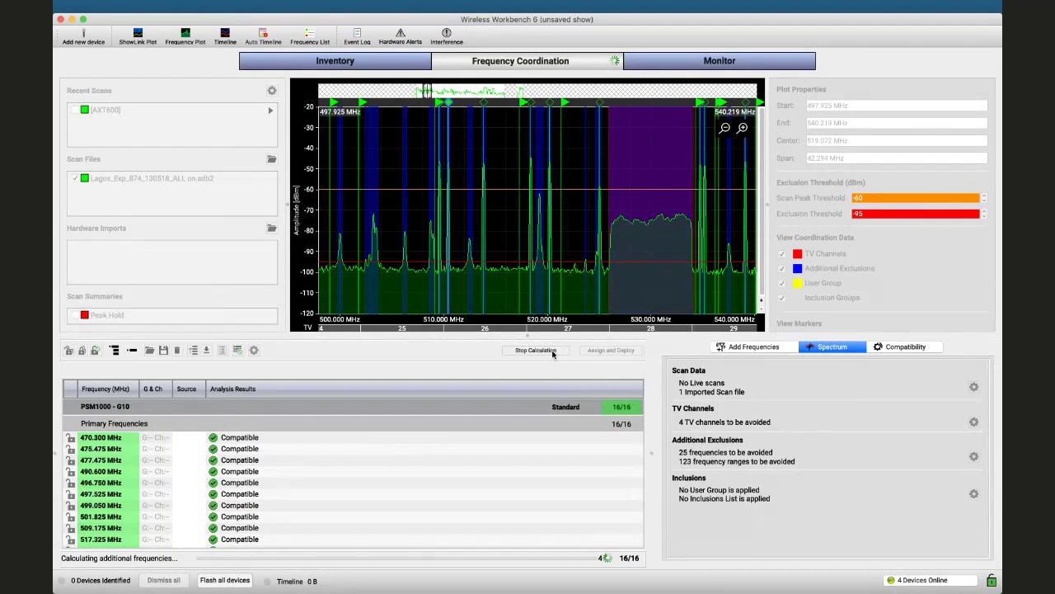
left_click(536, 350)
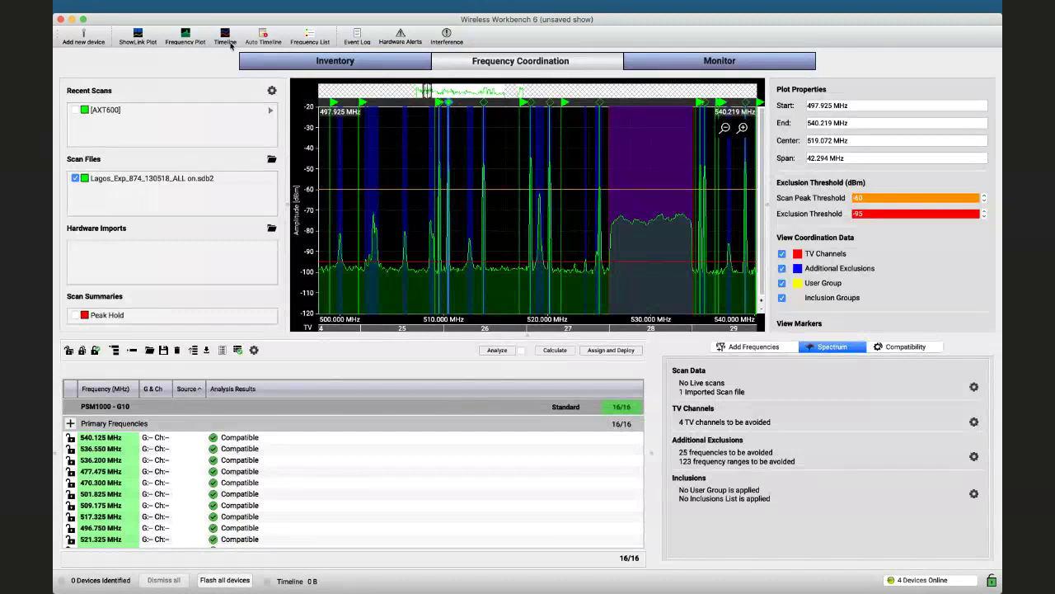
Examine the tuning of the Generic Device - IMD equipment profile and compare the filtering and intermod values of all four generic profiles
left_click(244, 15)
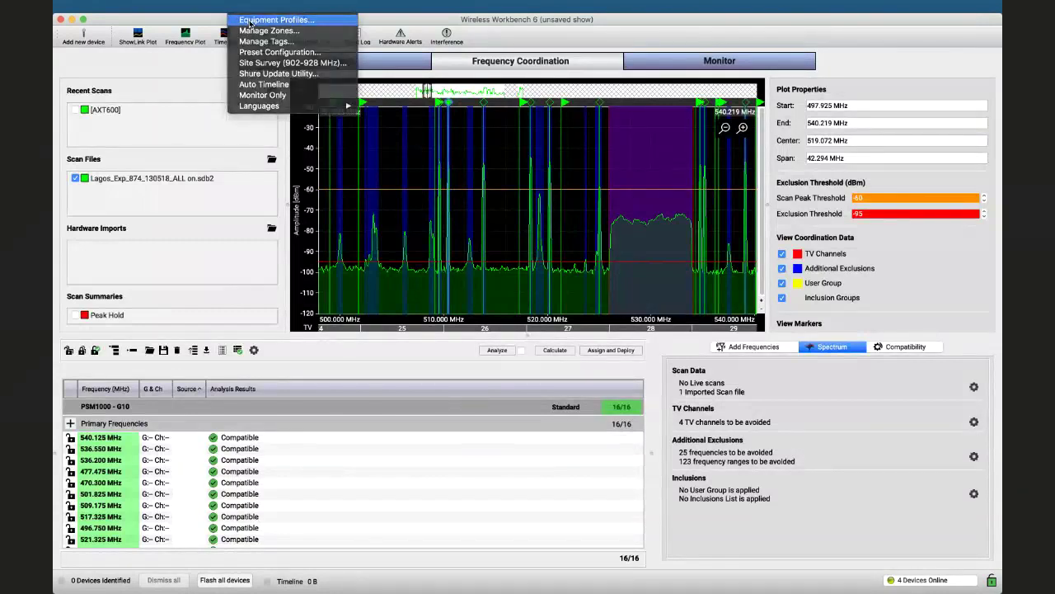
left_click(250, 23)
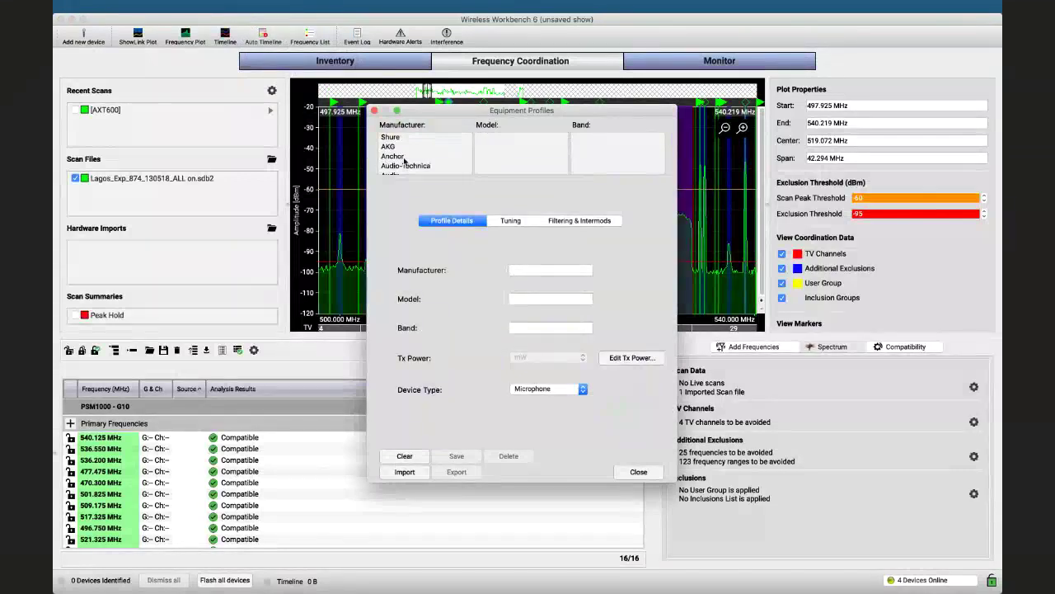
scroll(404, 161, "down", 10)
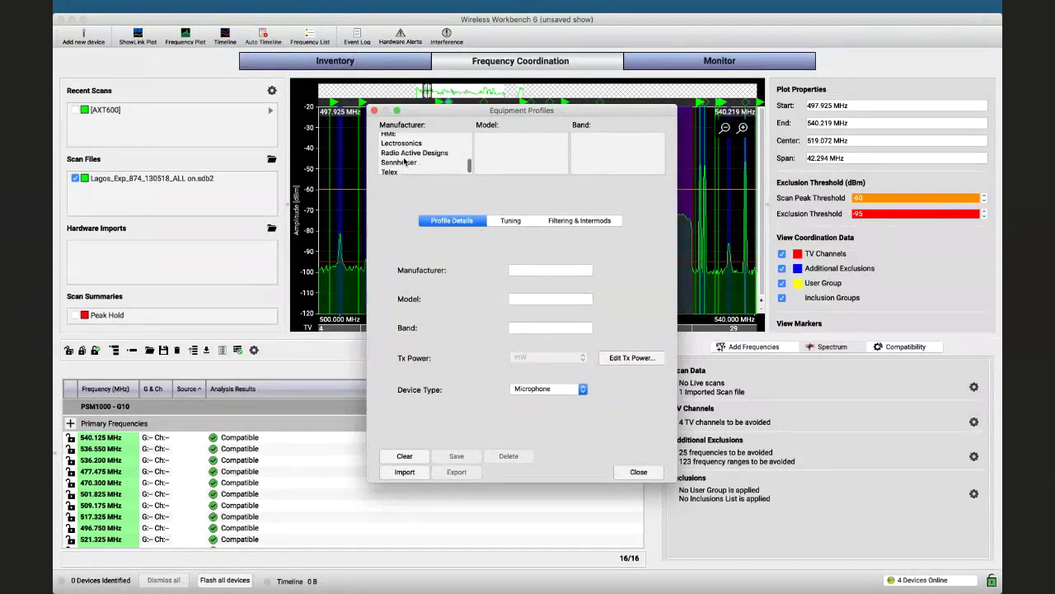
scroll(404, 162, "up", 3)
left_click(404, 159)
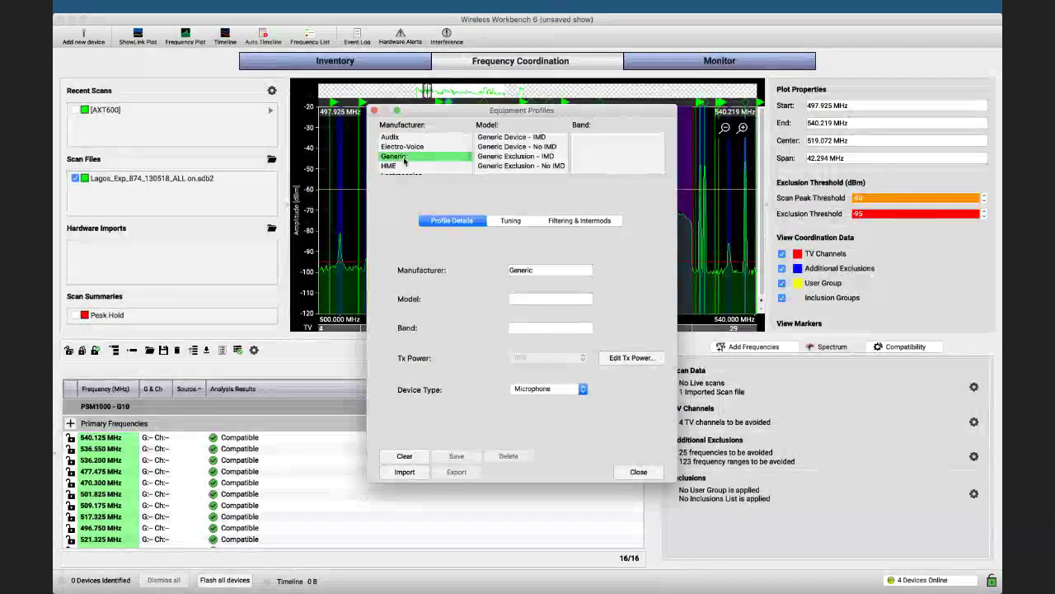
left_click(525, 137)
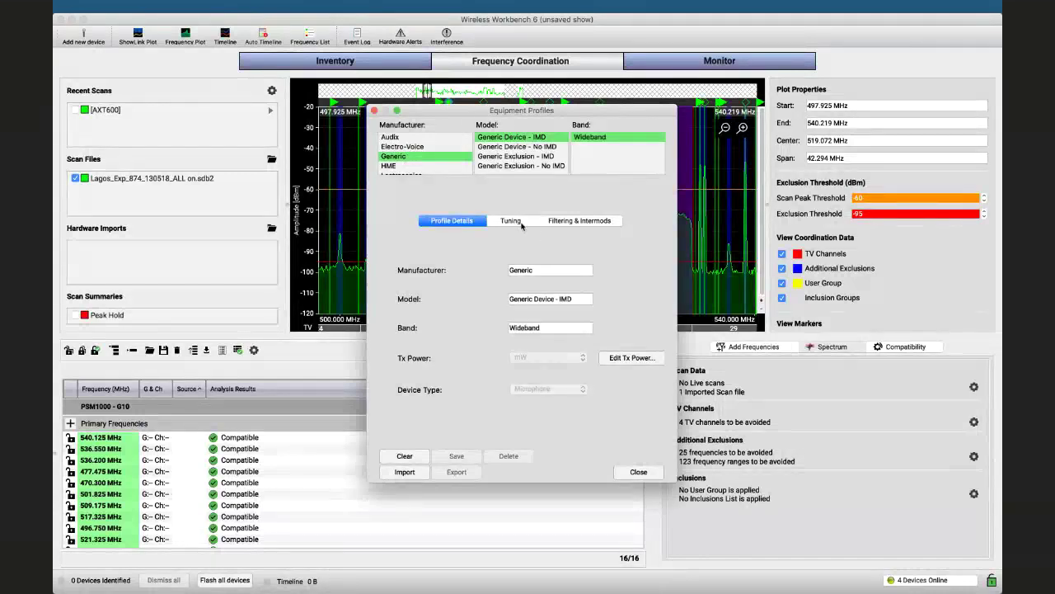
left_click(512, 221)
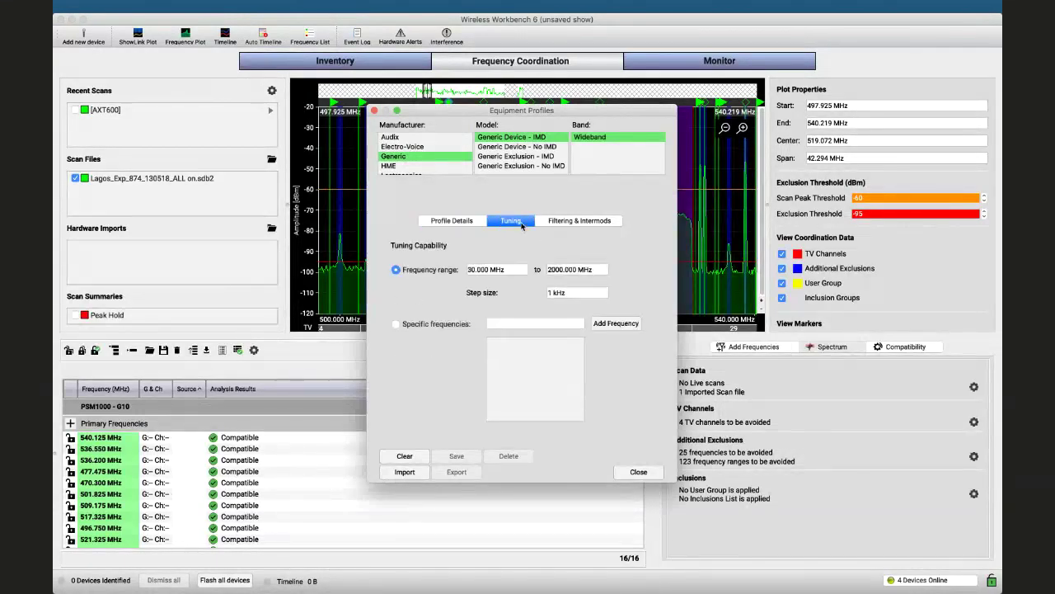
left_click(583, 221)
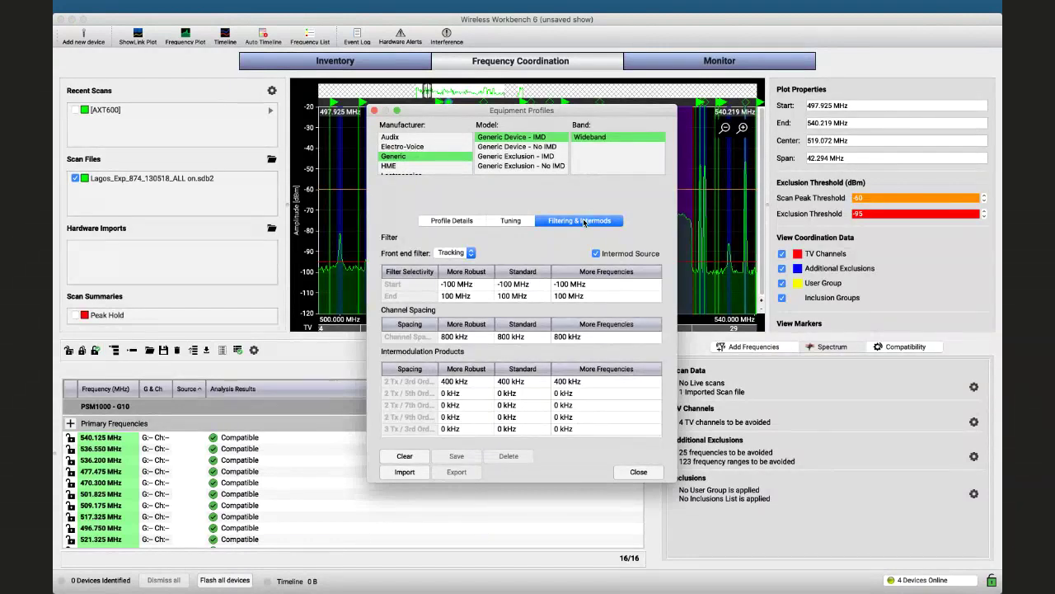
left_click(505, 147)
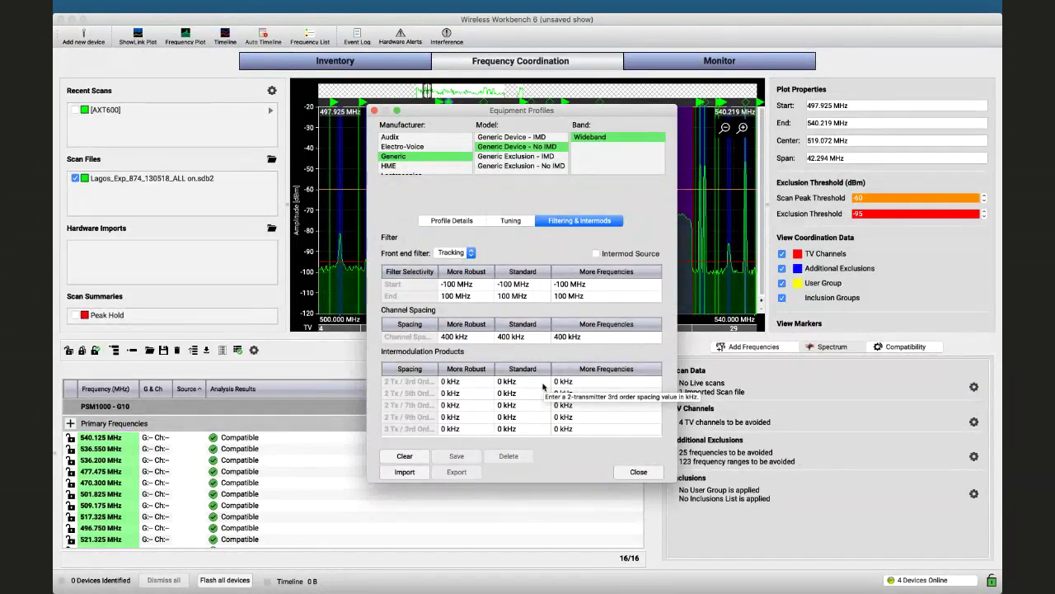
left_click(519, 156)
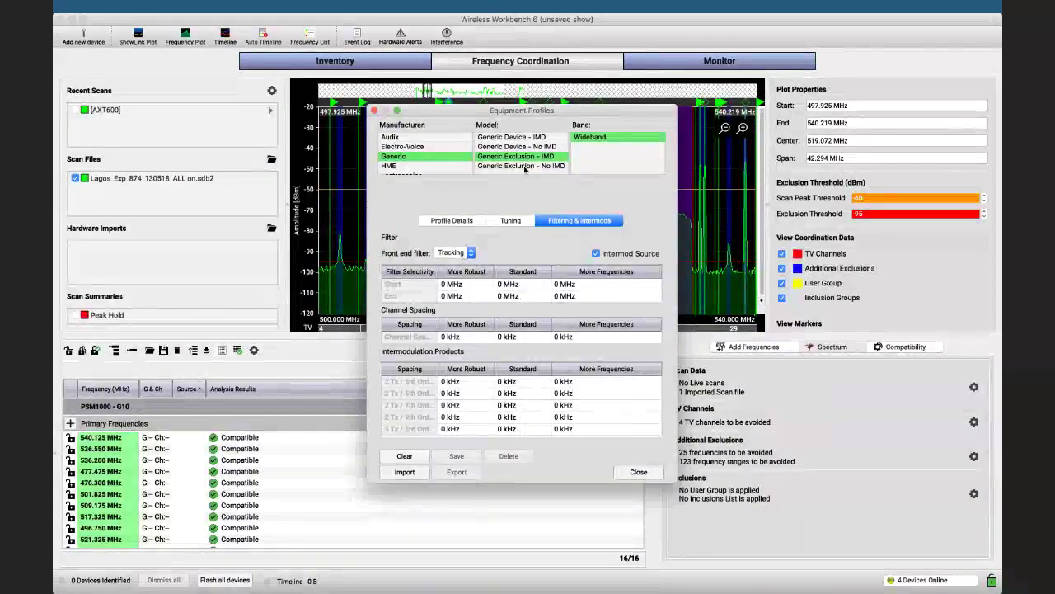
left_click(524, 168)
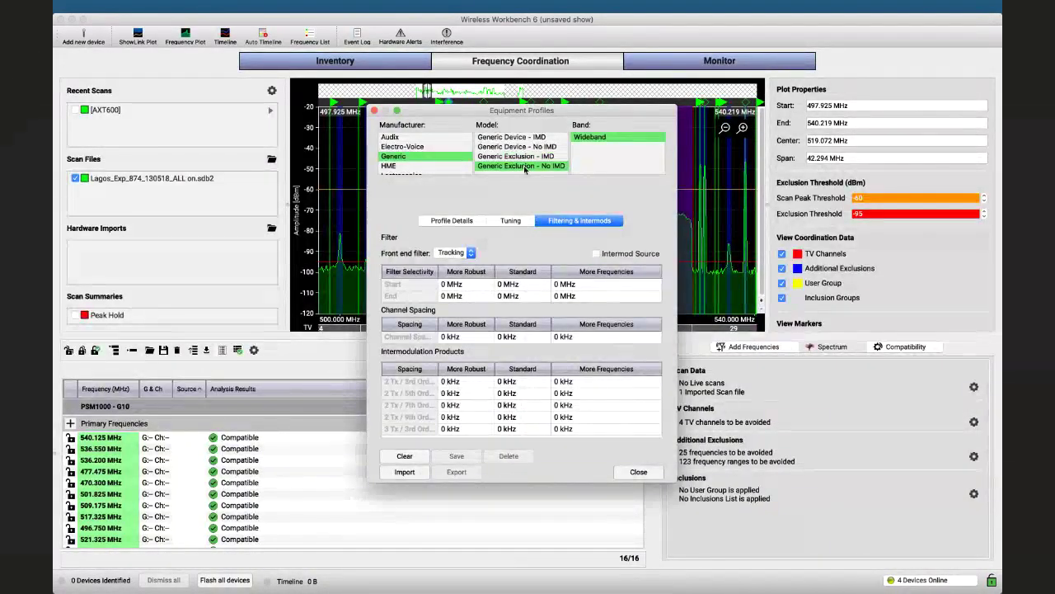
left_click(631, 471)
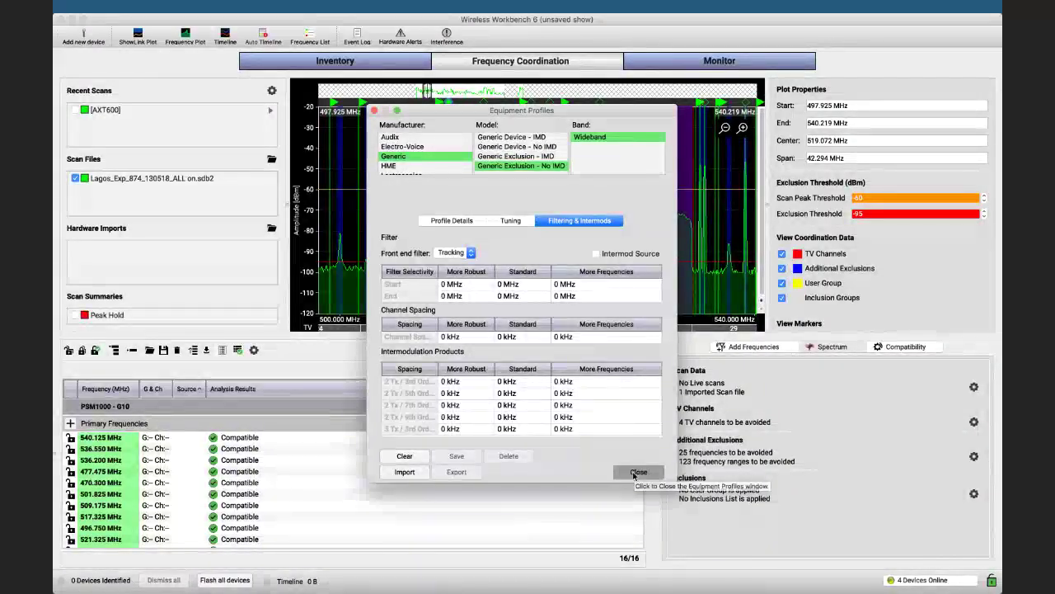
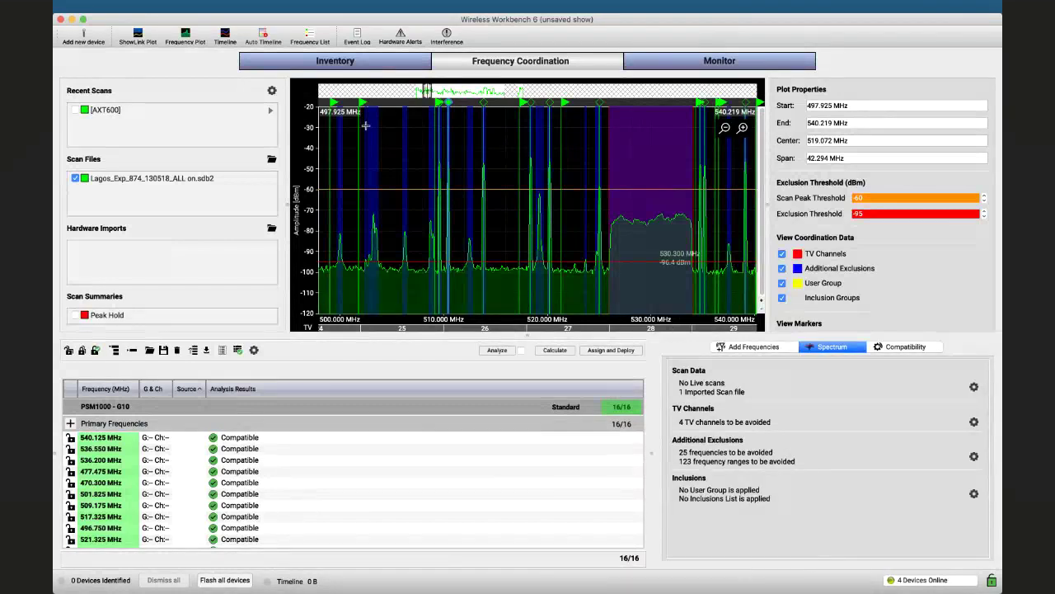
Enable ignoring scan peaks within an excluded TV channel in the coordination preferences, and save the preferences
left_click(145, 12)
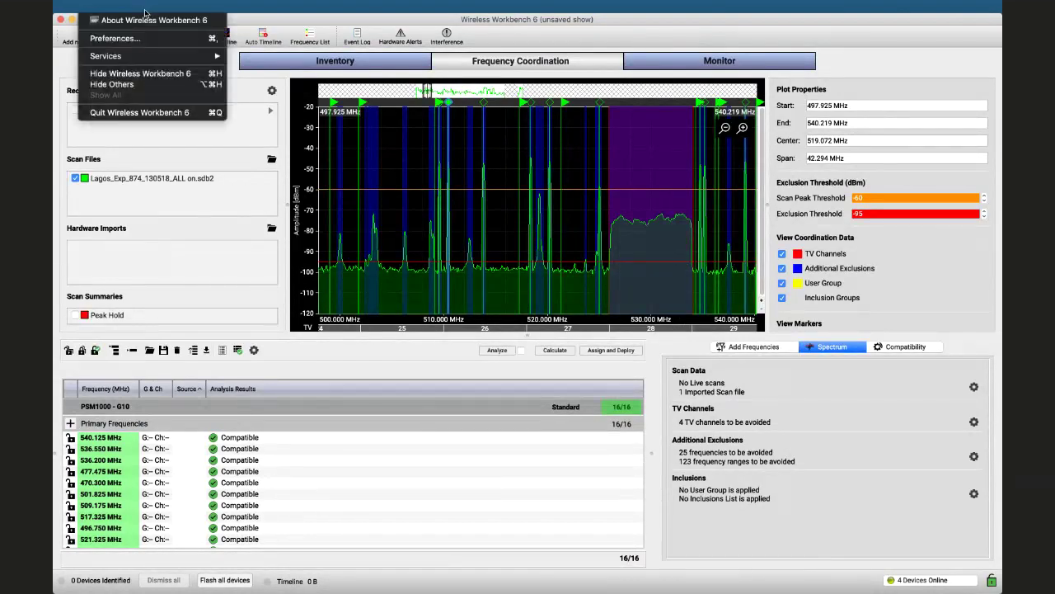
left_click(151, 40)
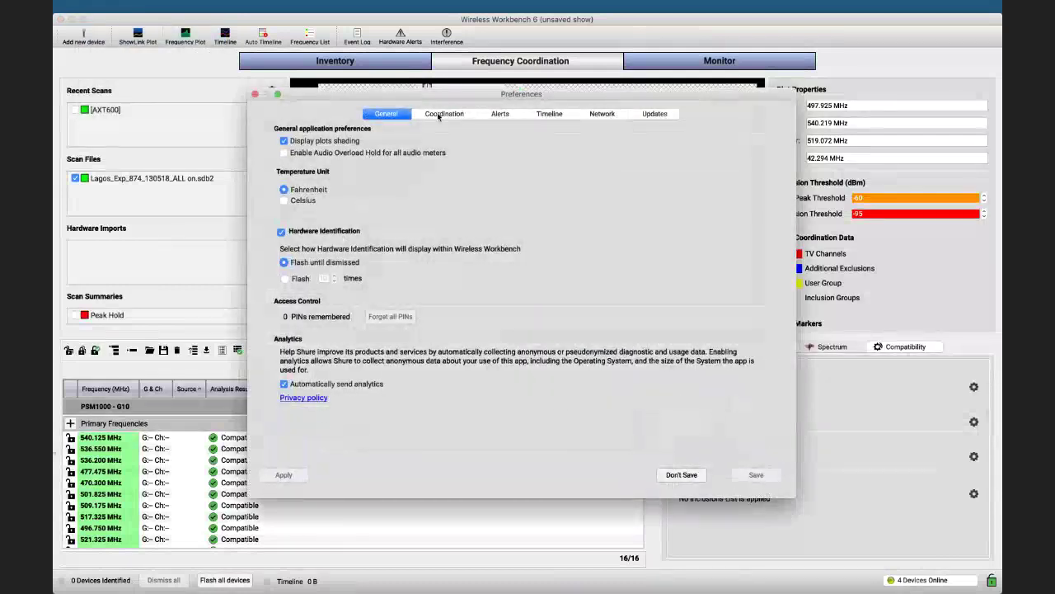
left_click(439, 115)
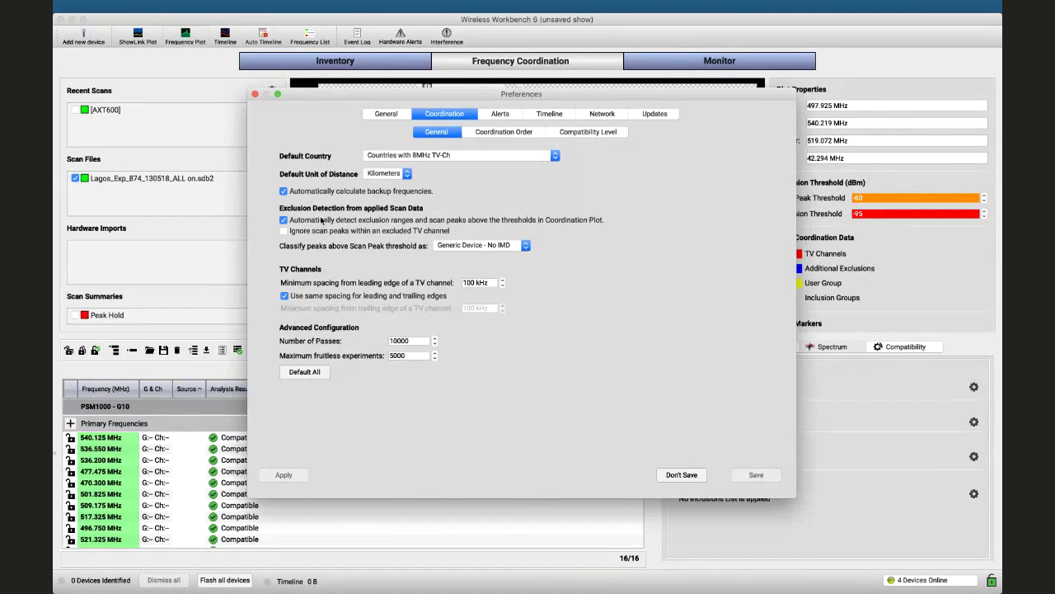
left_click(284, 231)
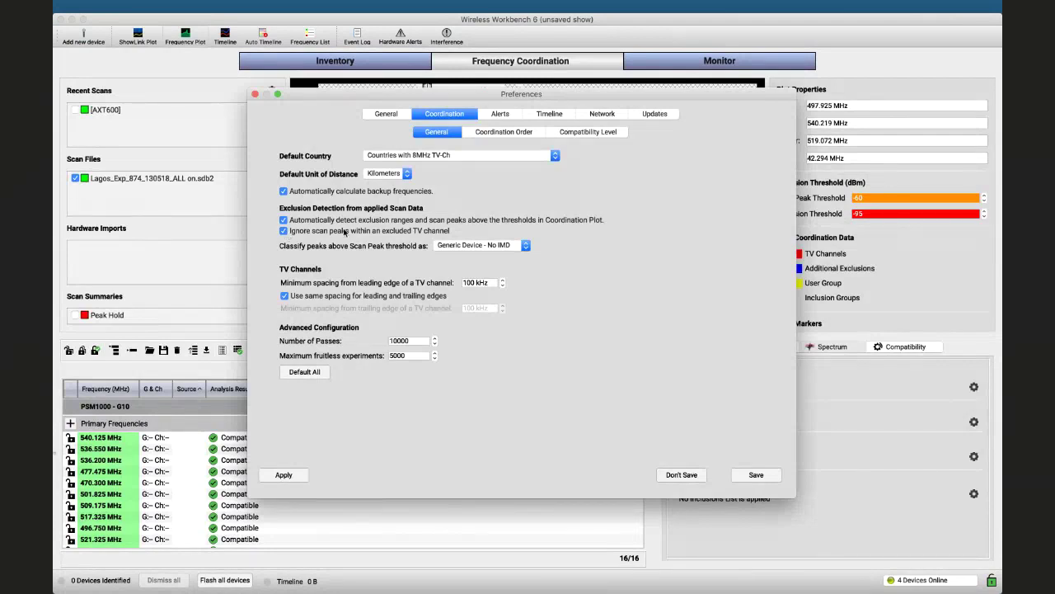
left_click(747, 475)
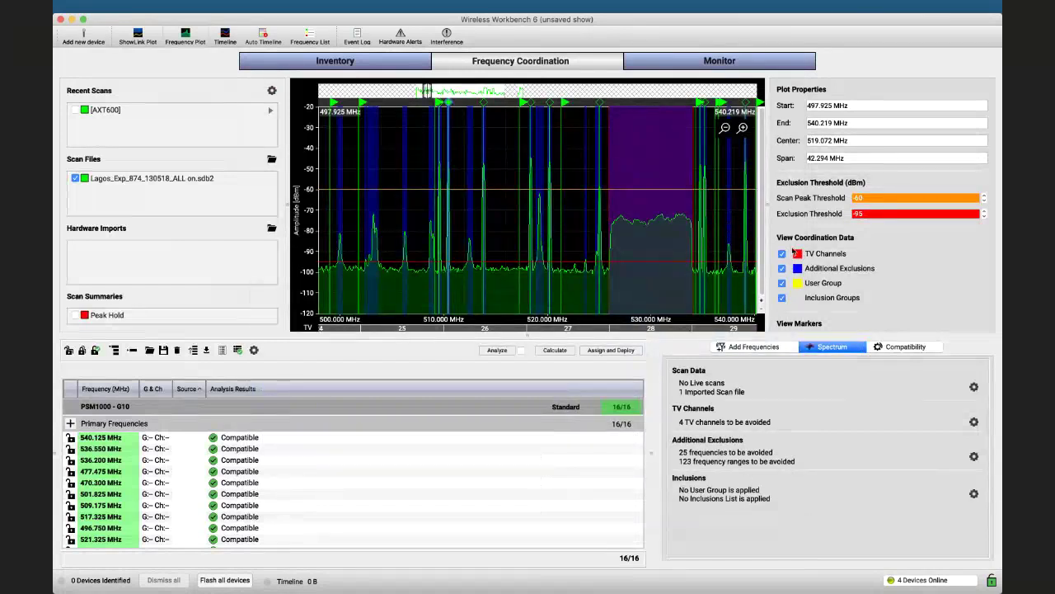
Inspect the plot's view settings and the scan peak markers around 520 MHz on the spectrum plot
scroll(819, 286, "down", 5)
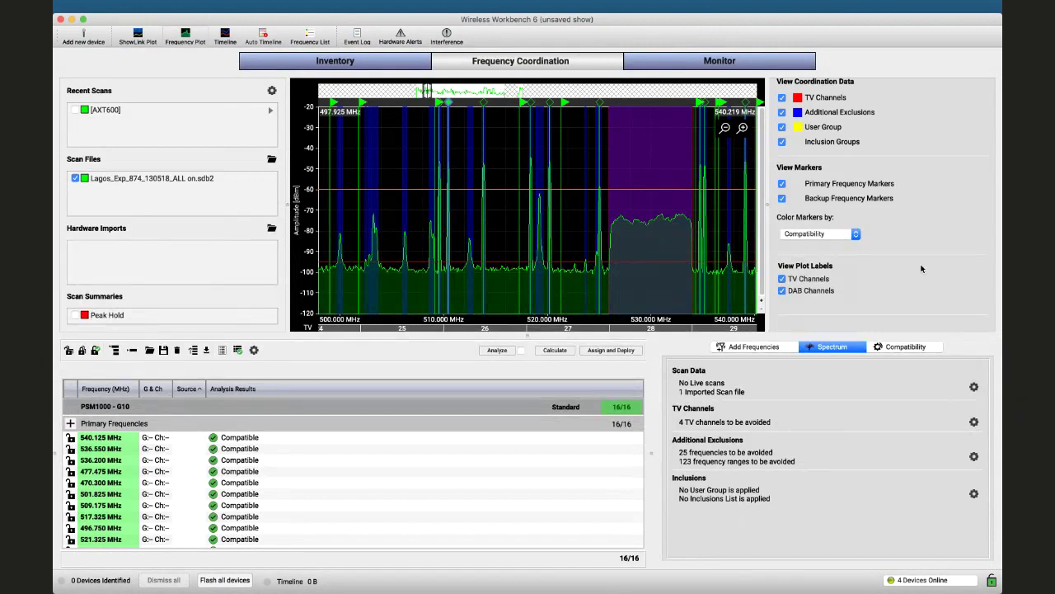
left_click(551, 104)
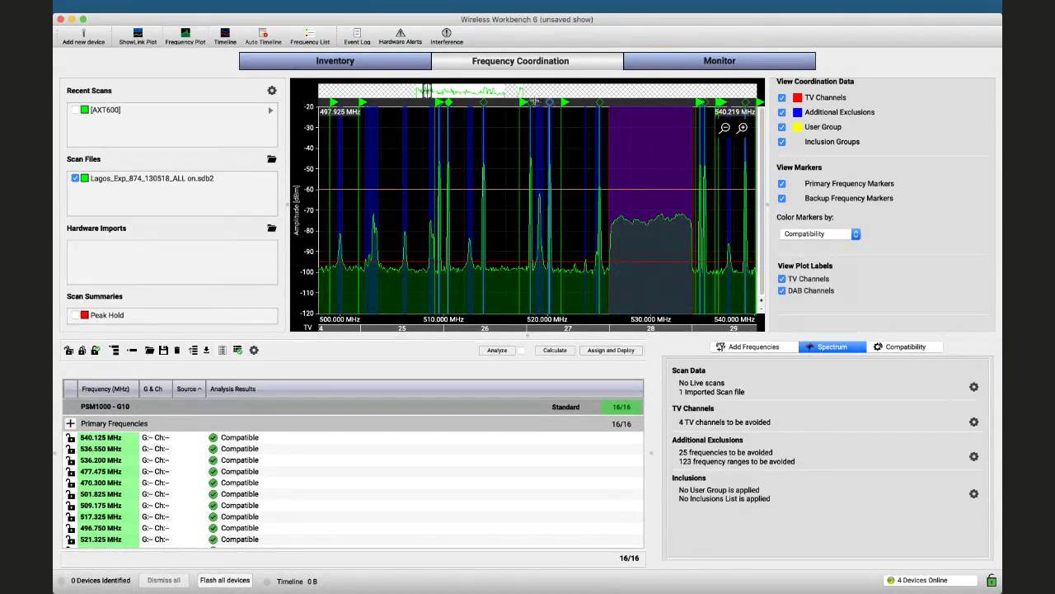
left_click(534, 101)
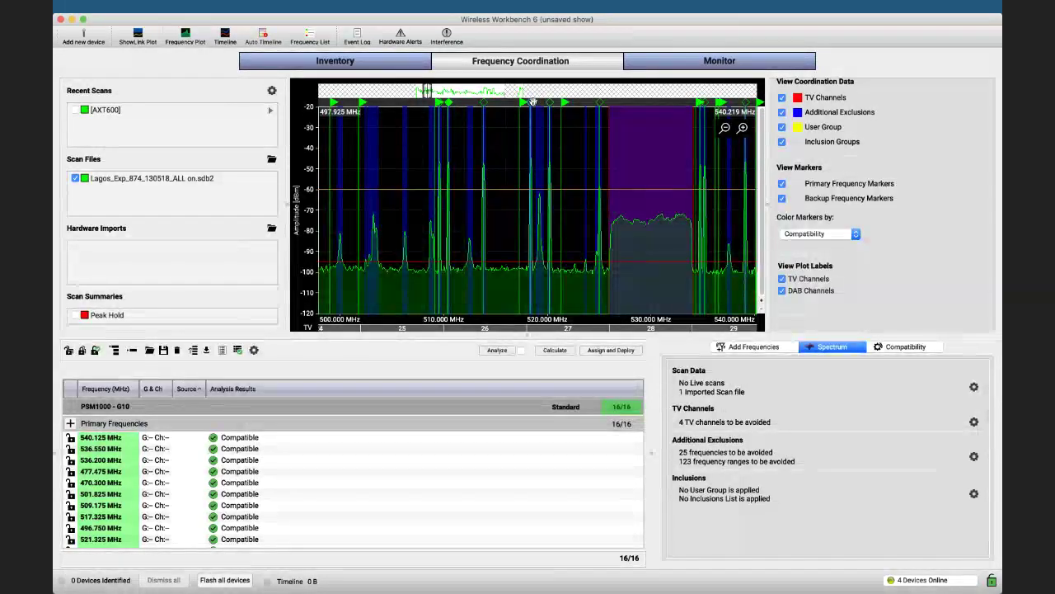
left_click_drag(533, 101, 484, 101)
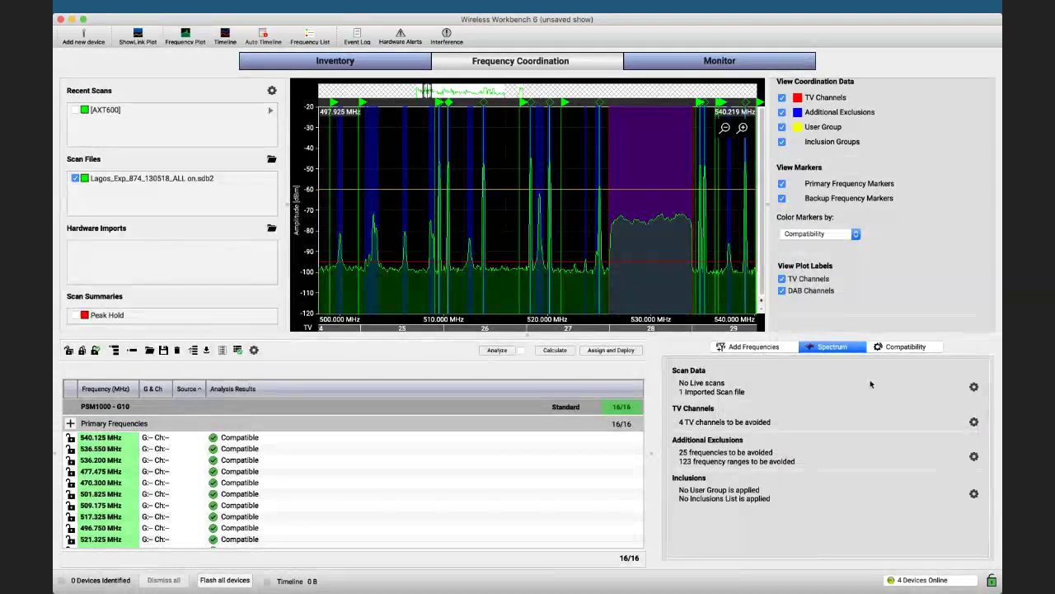
Review the detected additional exclusions and the available import and export options, and close the list without saving
left_click(973, 457)
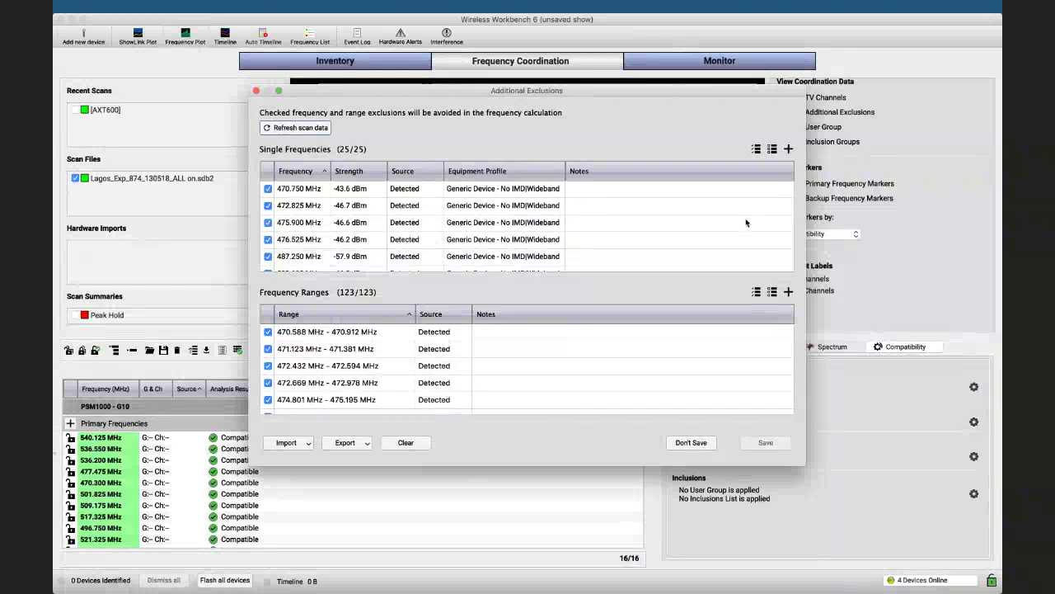
scroll(494, 239, "down", 10)
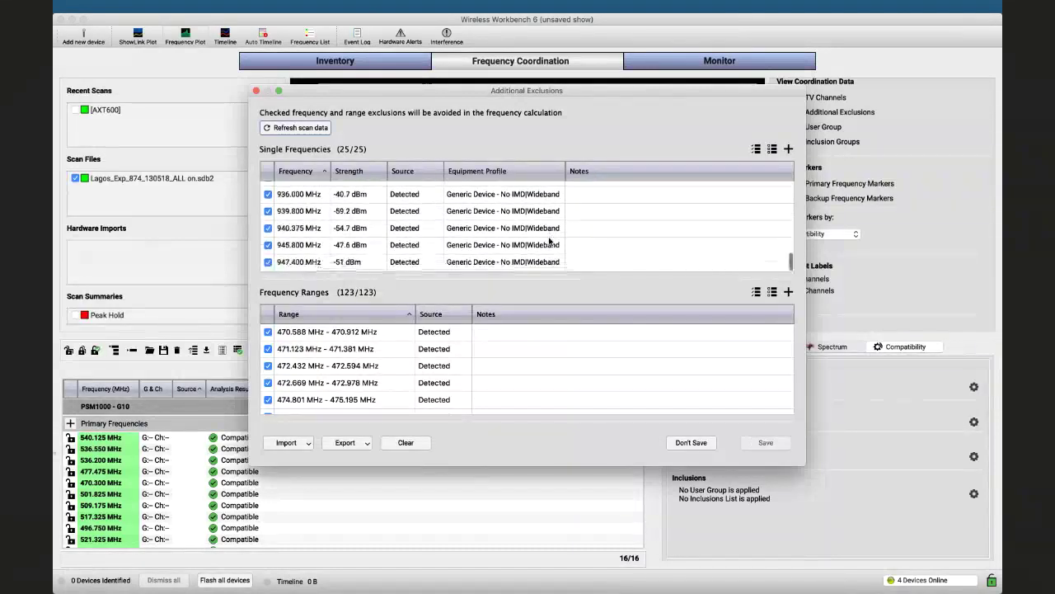
scroll(528, 238, "up", 10)
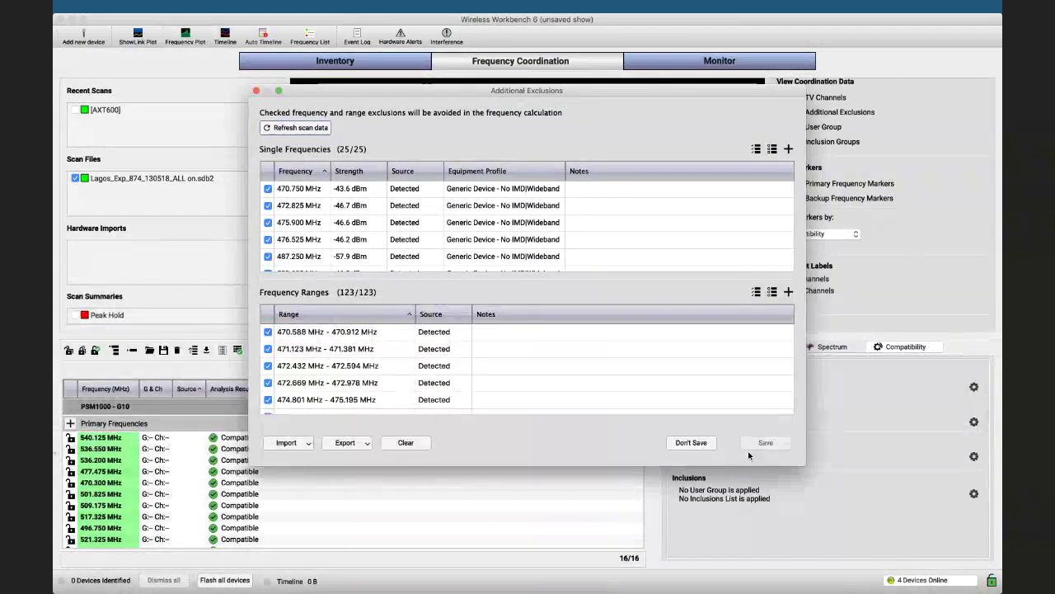
left_click(308, 445)
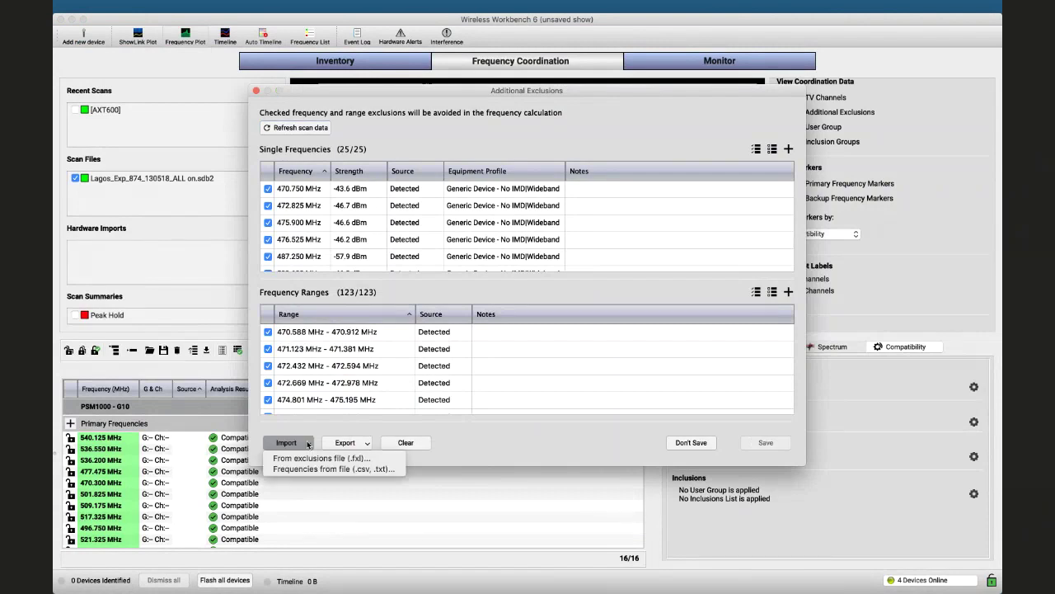
left_click(331, 442)
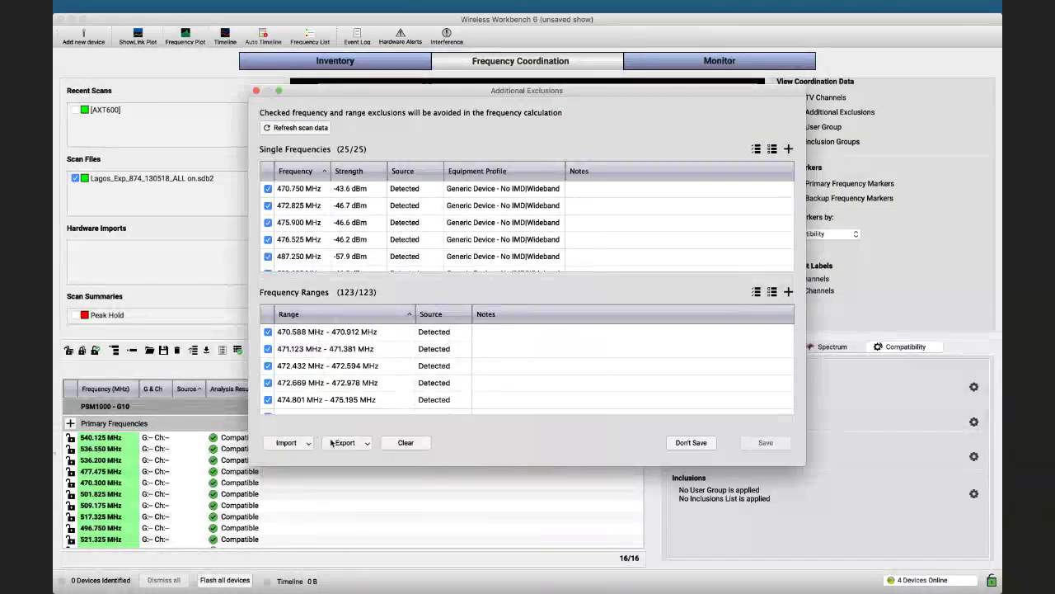
left_click(334, 443)
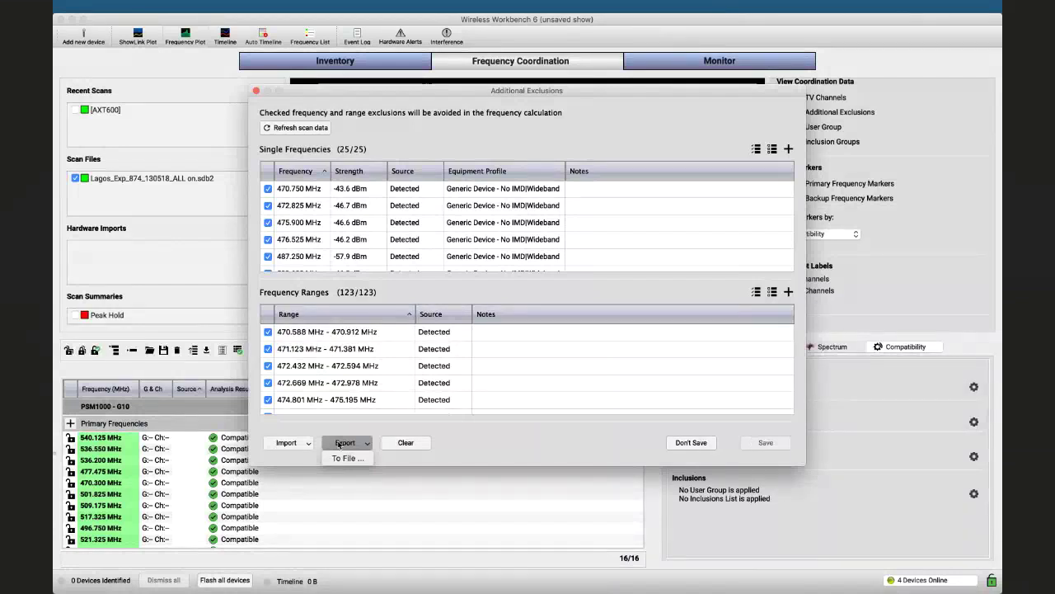
left_click(704, 446)
left_click(703, 445)
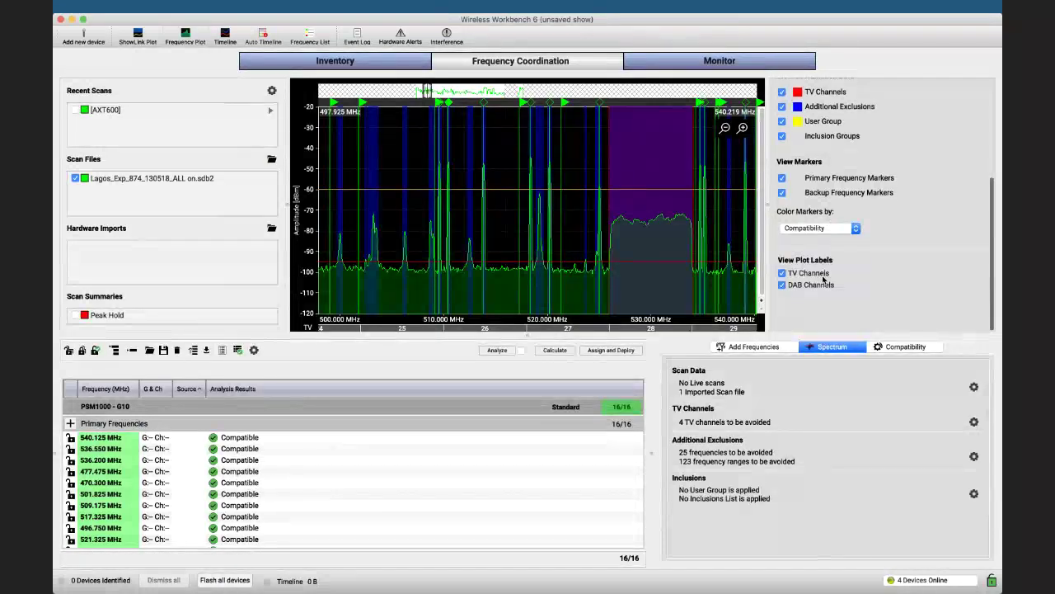
Apply the recent AXT600 scan, and compare it with the Lagos_Exp_874_130518_ALL on.sdb2 scan by excluding that file and including it again
scroll(825, 279, "up", 3)
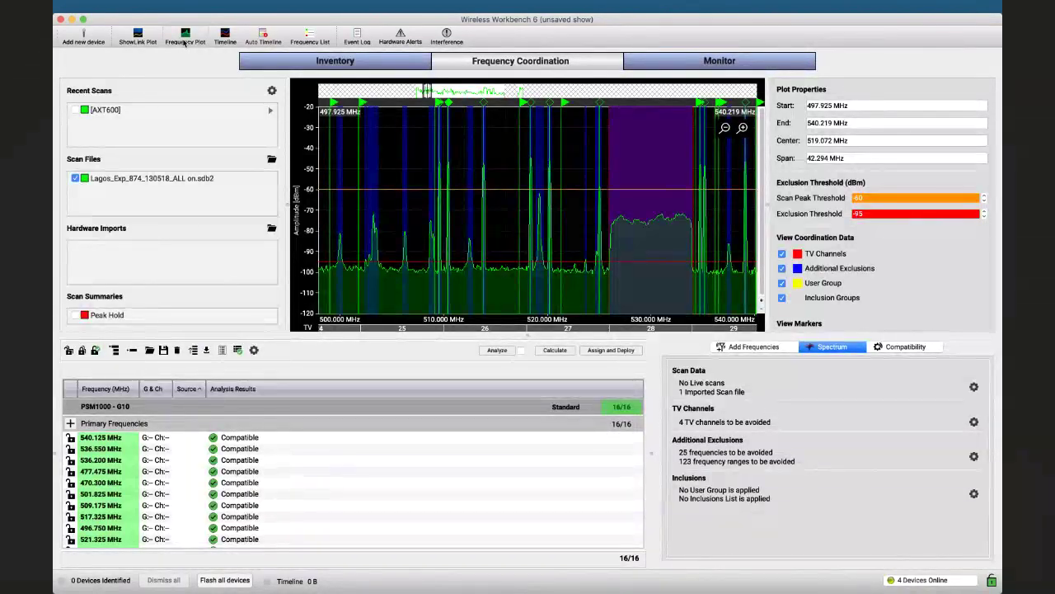
left_click(75, 111)
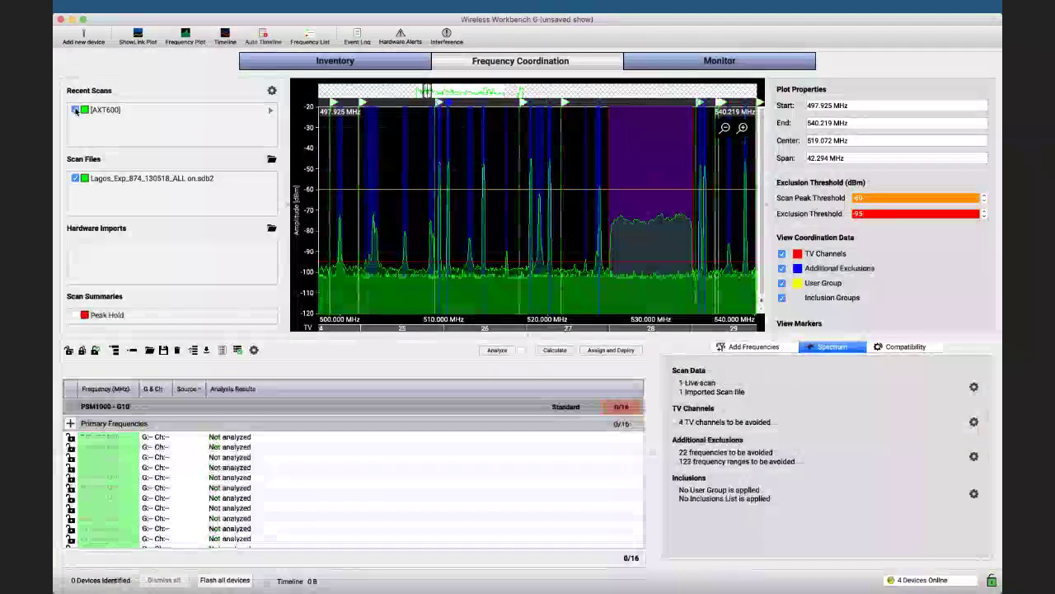
left_click(76, 178)
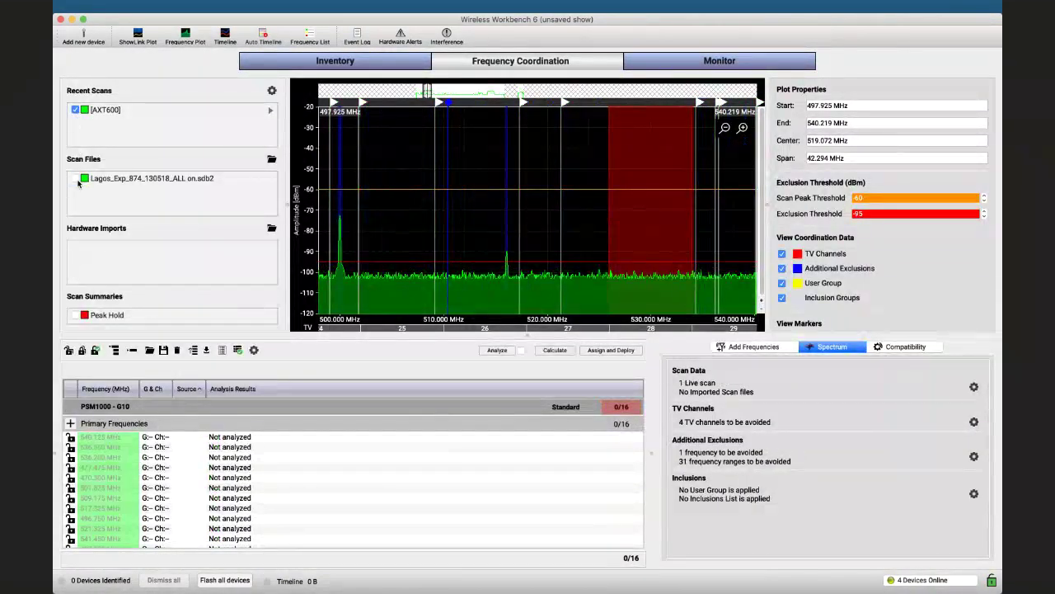
left_click(76, 179)
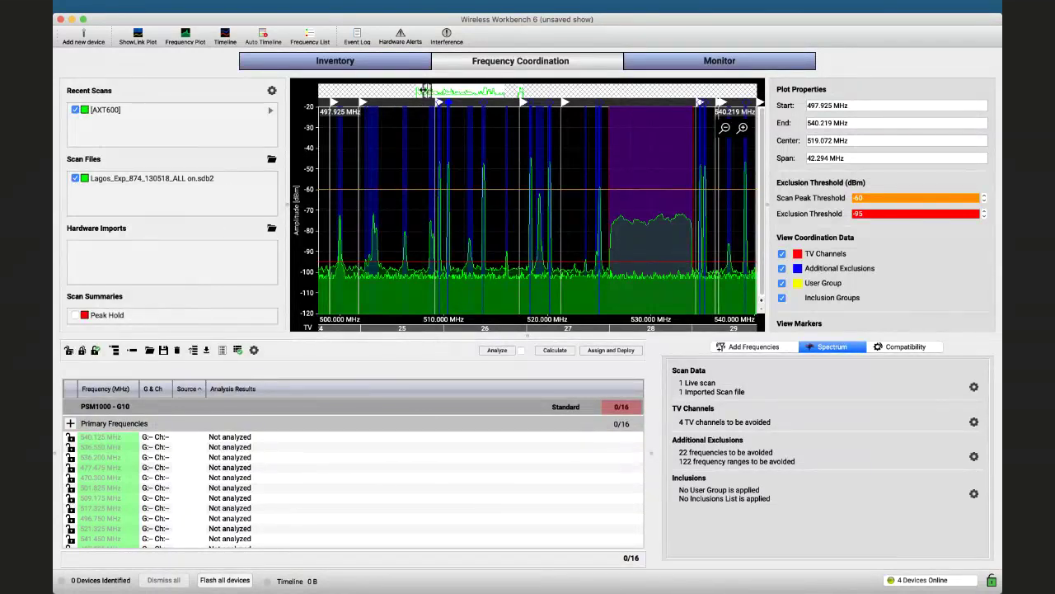
Widen the plot range to start at about 467.5 MHz, and compare the traces with the AXT600 scan removed and reapplied
left_click_drag(424, 89, 418, 88)
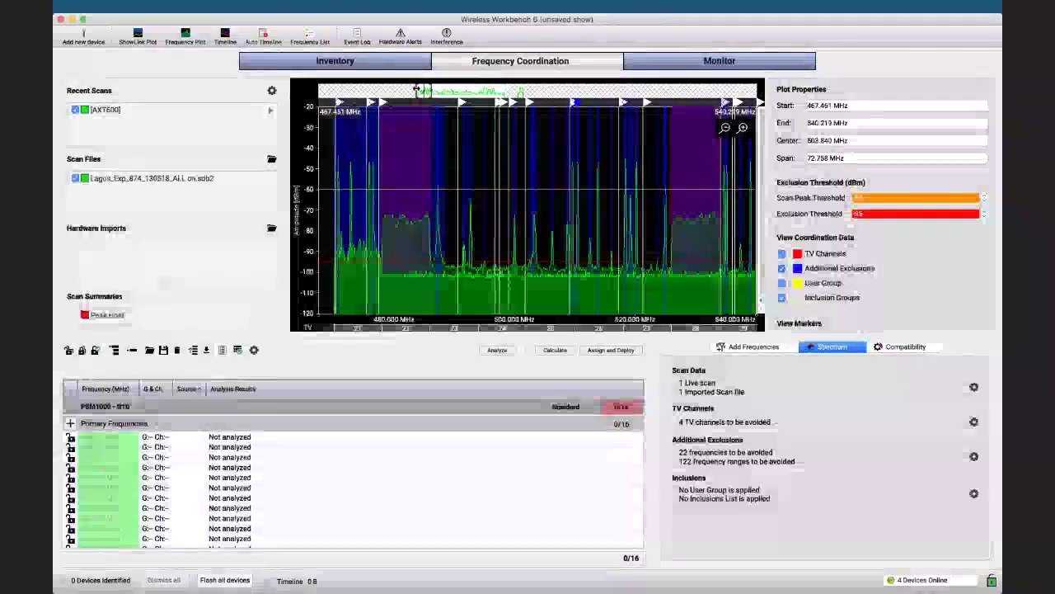
left_click(73, 109)
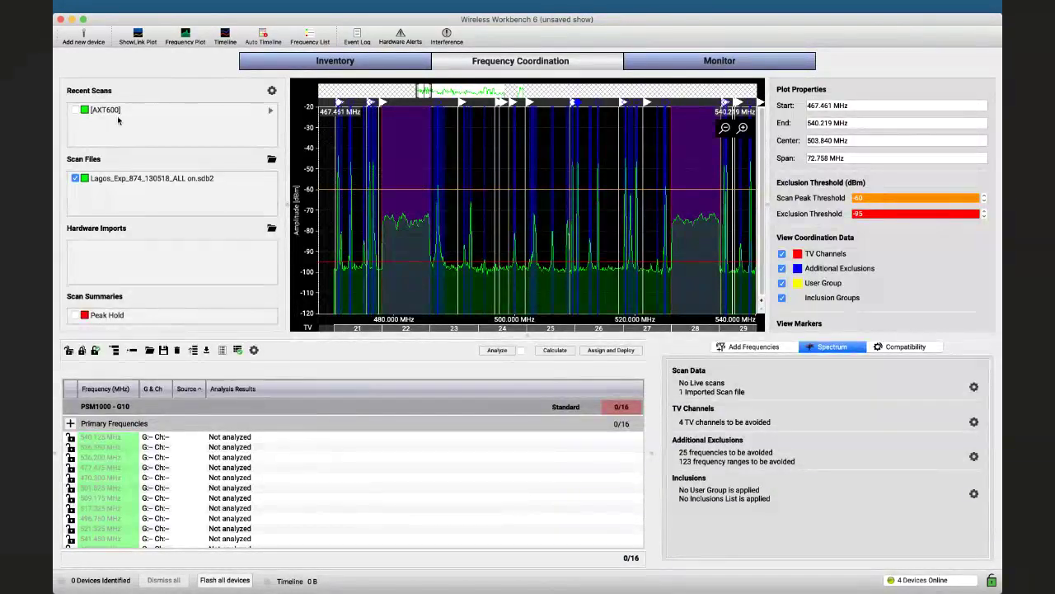
left_click(75, 110)
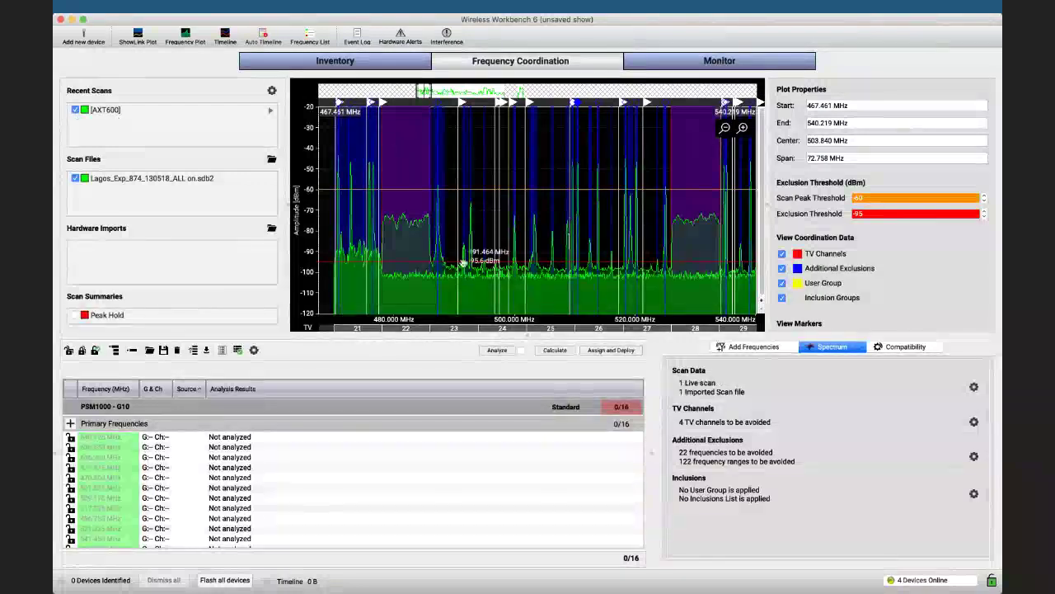